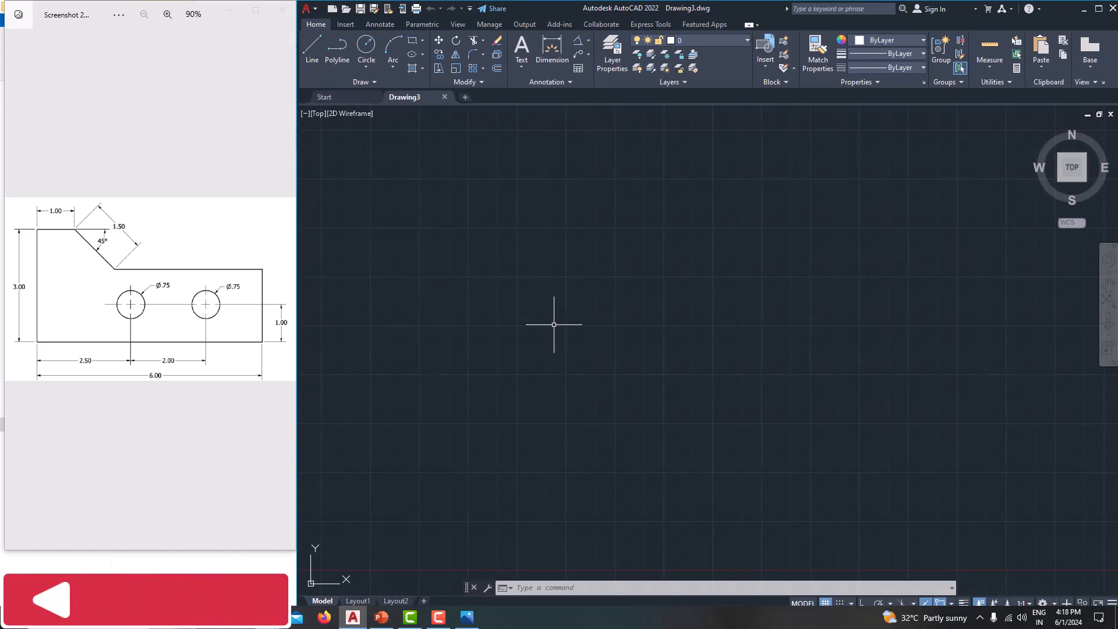
Configure the drawing units with a length precision of 0.00 and an insertion scale in millimeters.
type("ts")
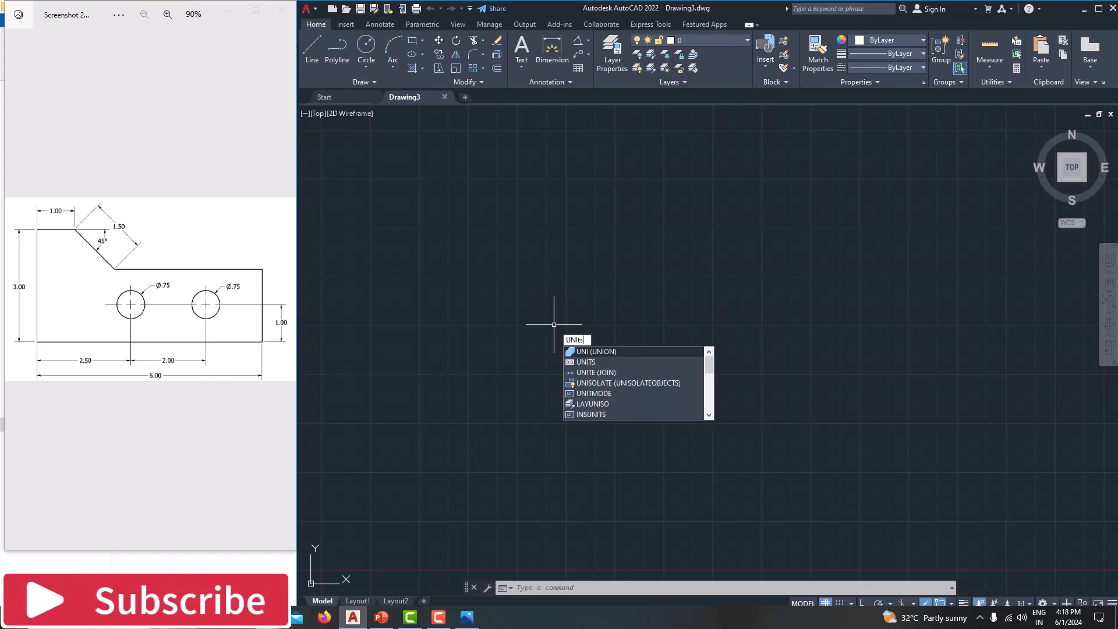
key("Return")
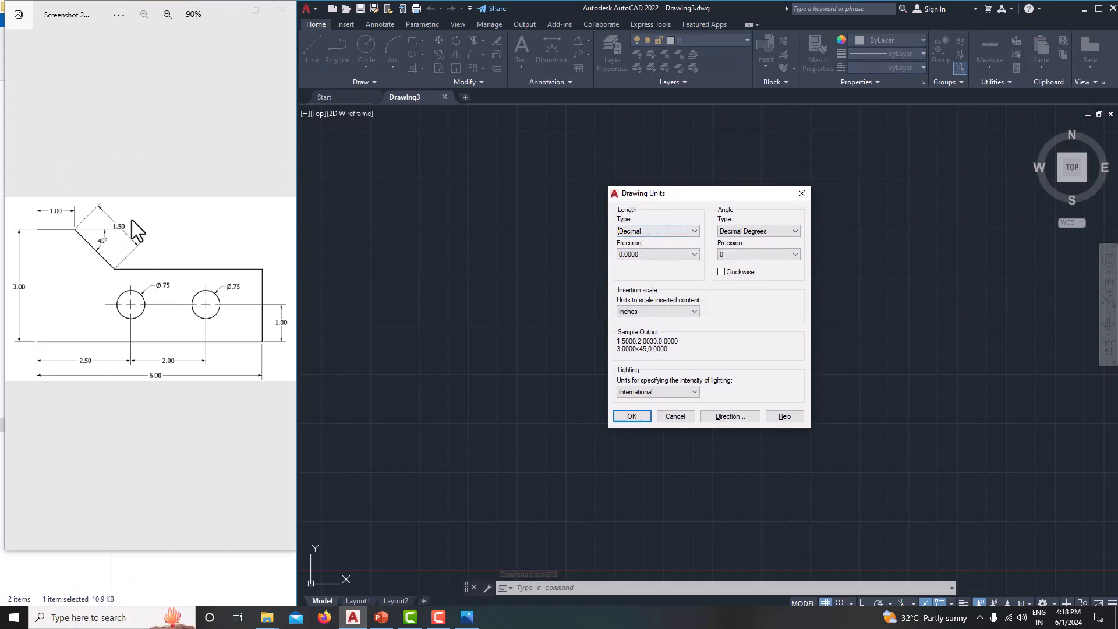
left_click(652, 255)
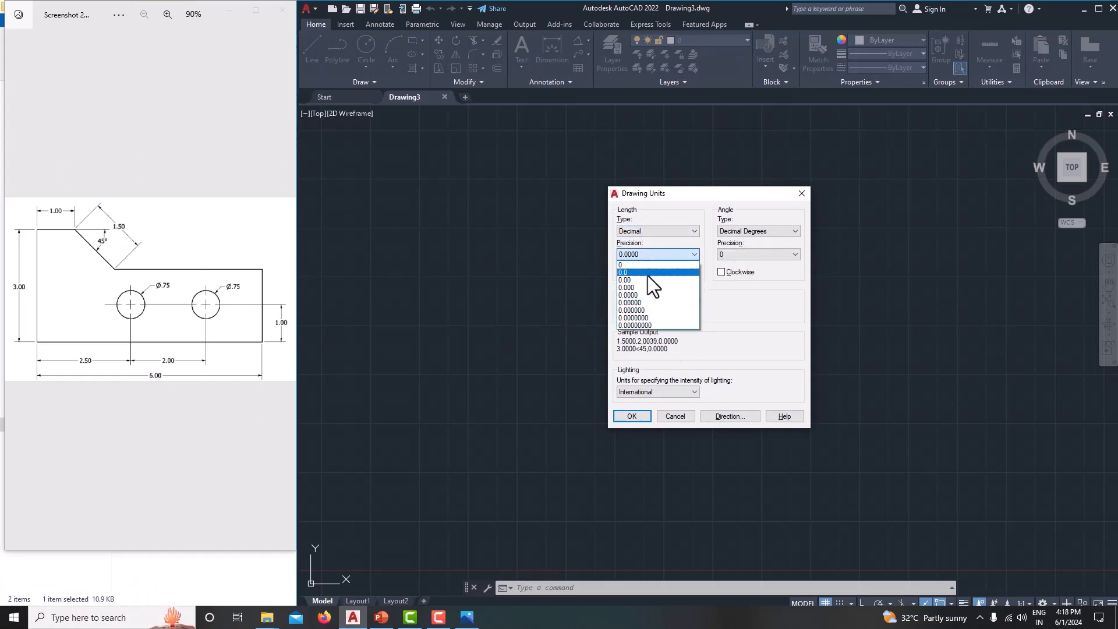
left_click(644, 279)
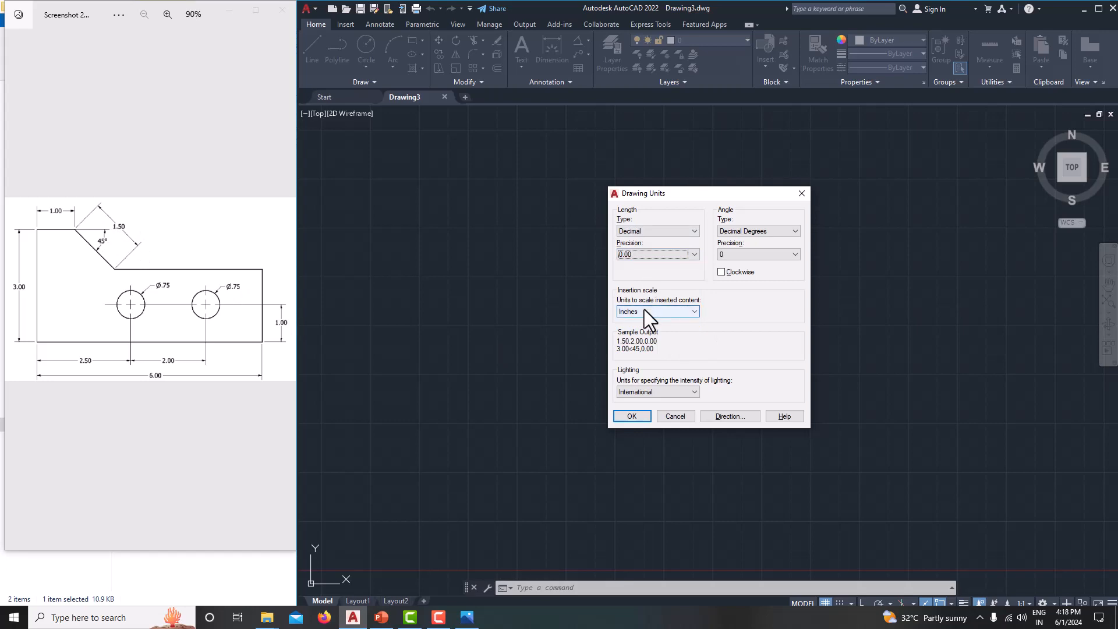
left_click(644, 309)
left_click(640, 361)
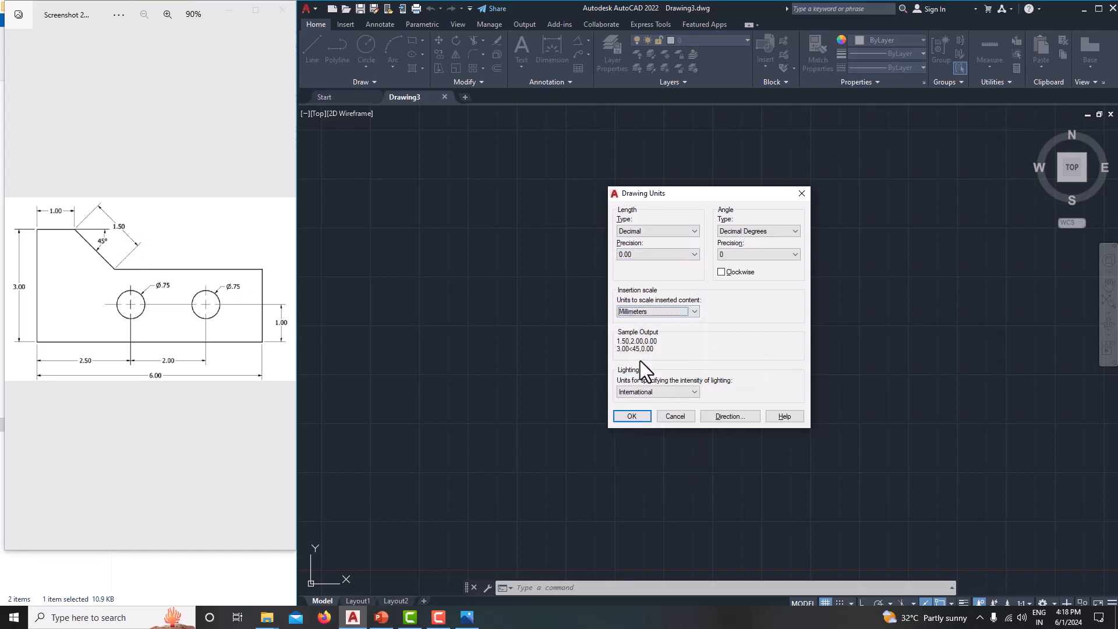
left_click(632, 415)
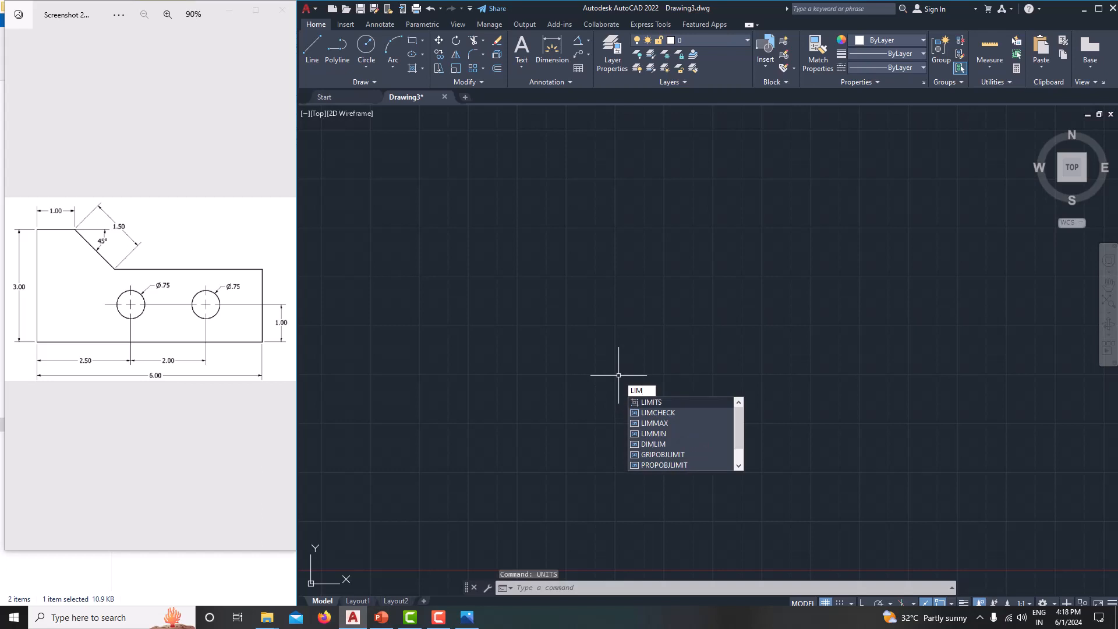
Set the model space limits from 0,0 to 30,30 and zoom to all of the drawing area.
key("Return")
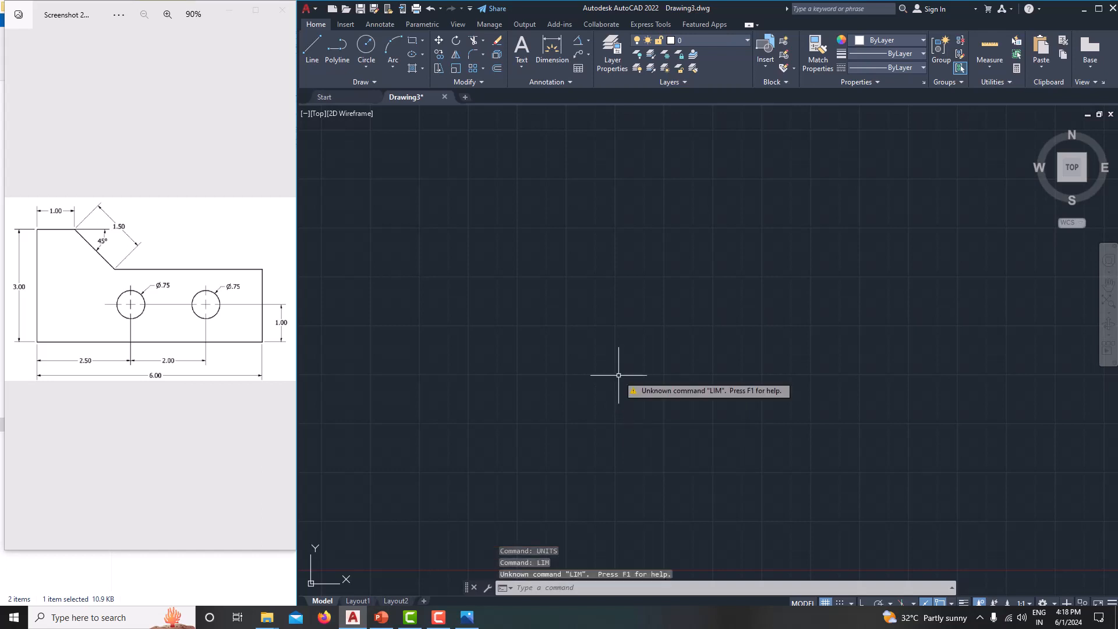
key("Escape")
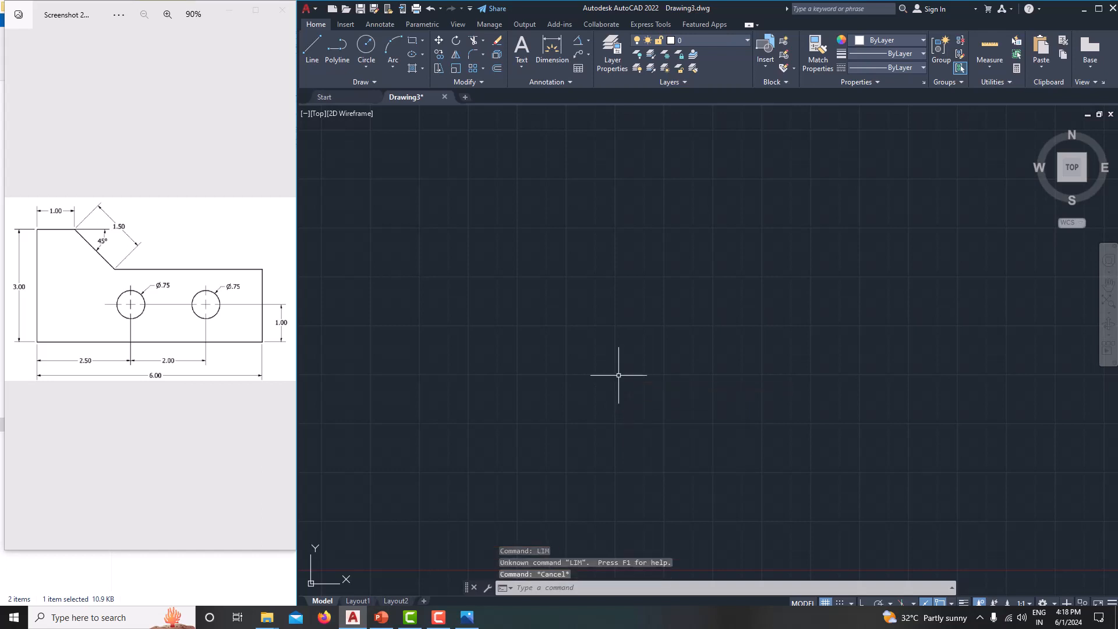
type("limit")
key("Return")
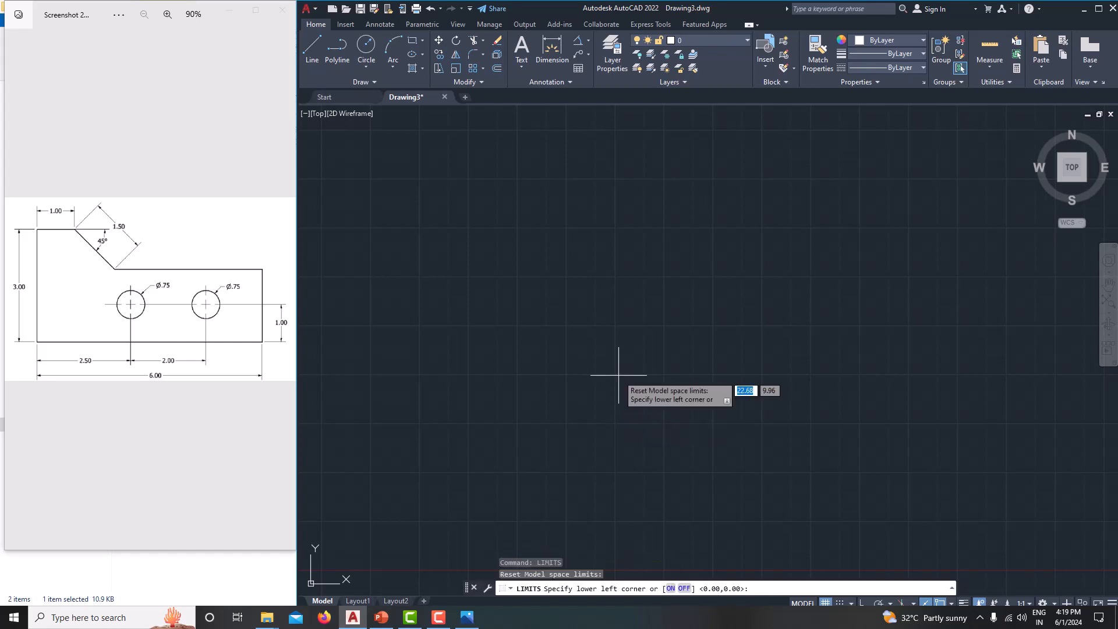
type("0,")
key("Return")
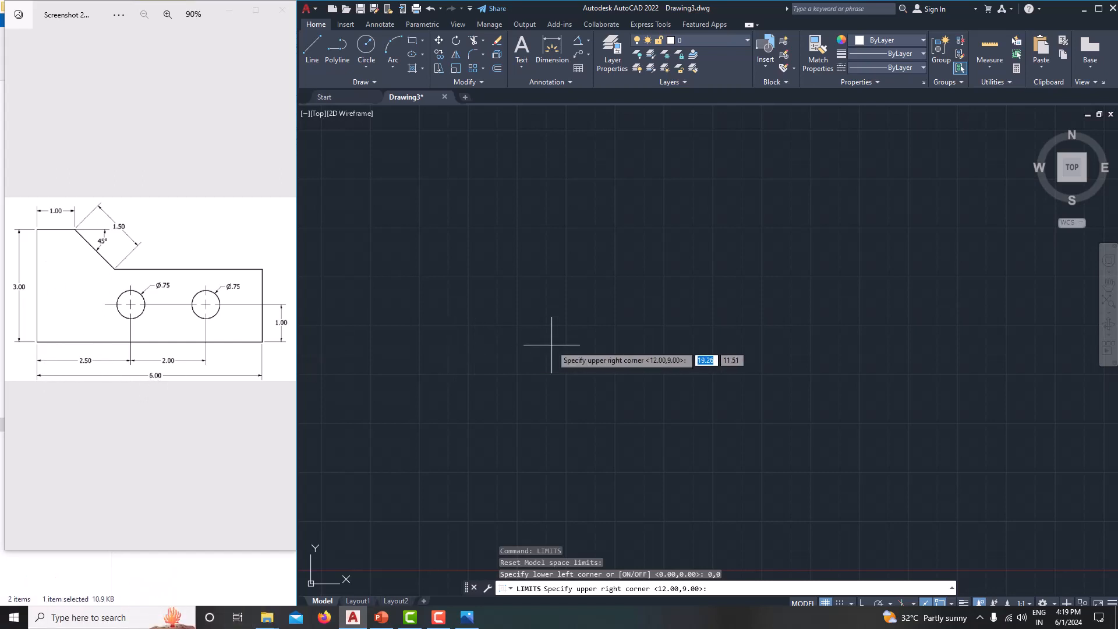
type(",30")
key("Return")
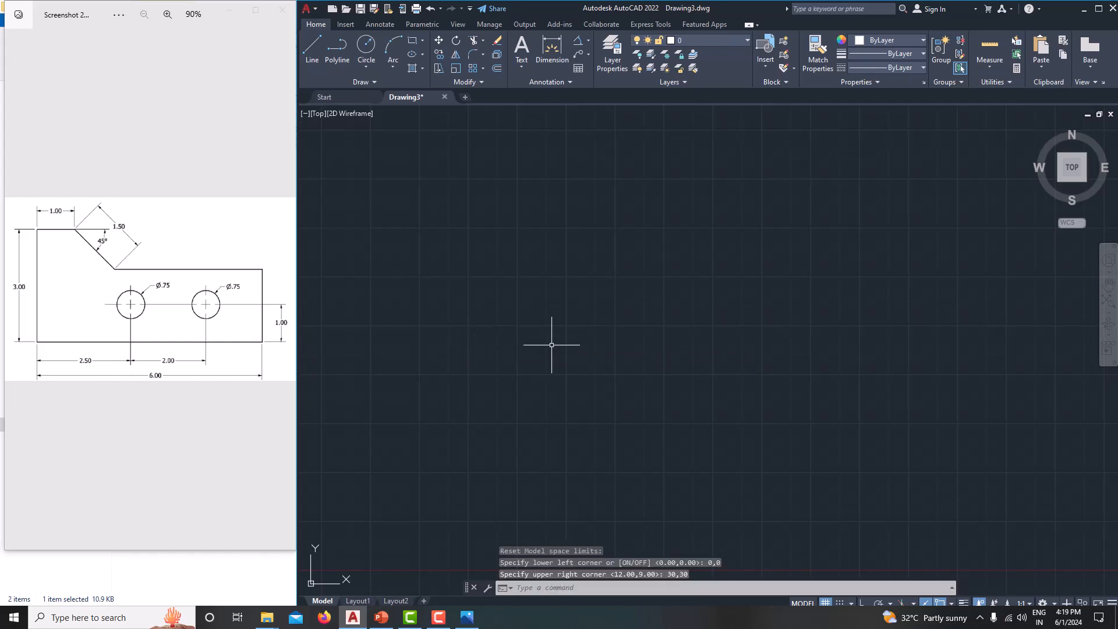
type("z")
key("Return")
type("a")
key("Return")
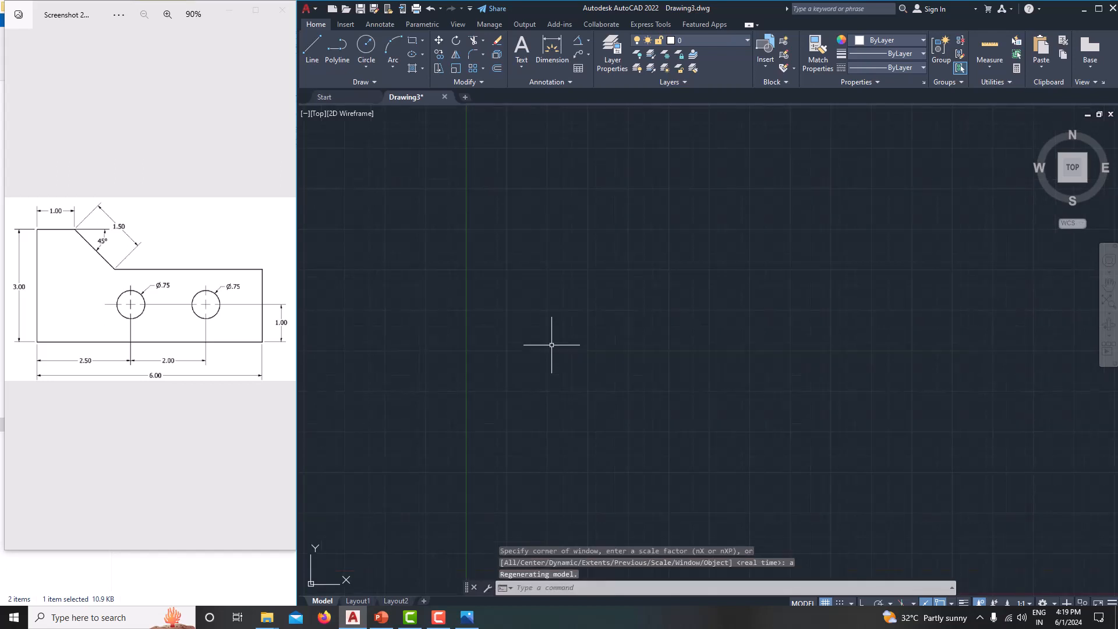
mouse_move(551, 344)
middle_mouse_down()
mouse_move(550, 279)
mouse_move(533, 254)
middle_mouse_up()
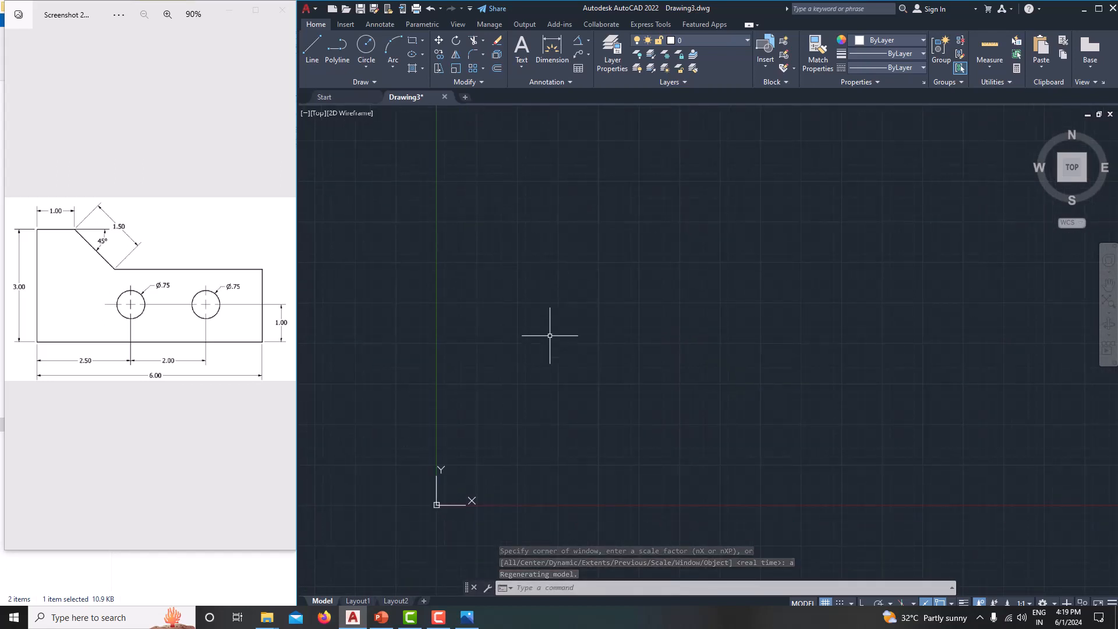
With Ortho on, draw the outline's bottom edge 6 units to the right and its right edge 2 units up.
left_click(305, 43)
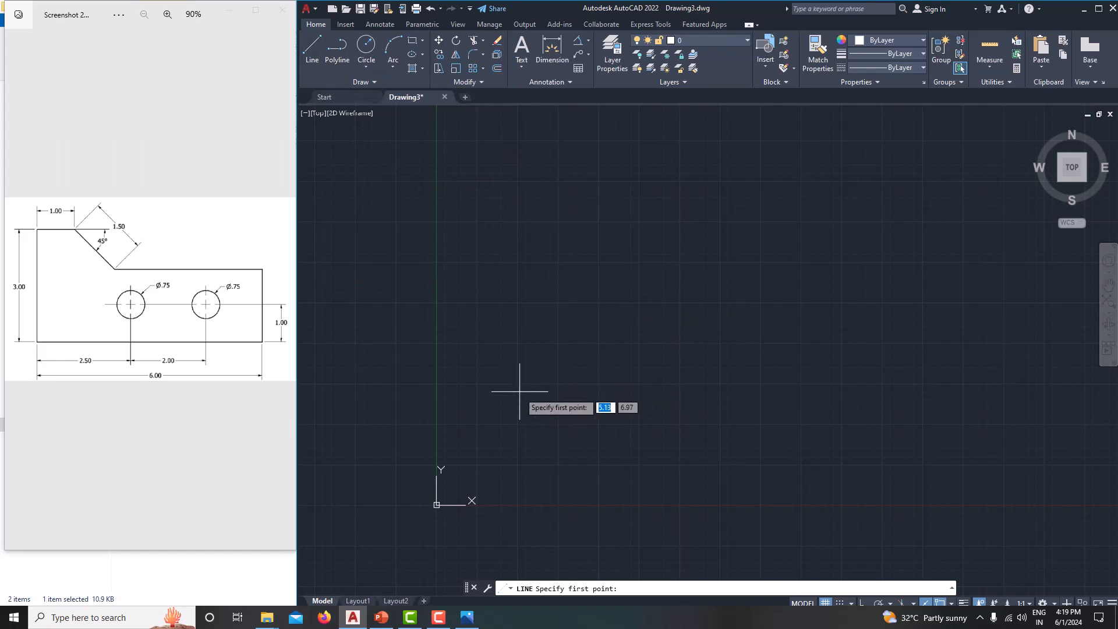
left_click(584, 373)
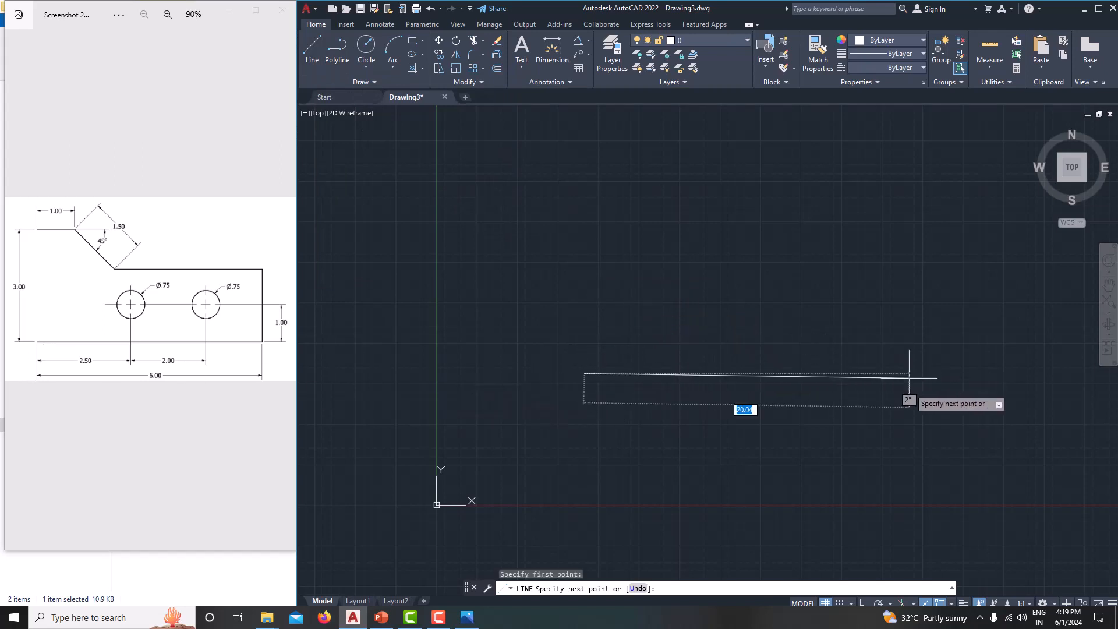
left_click(863, 602)
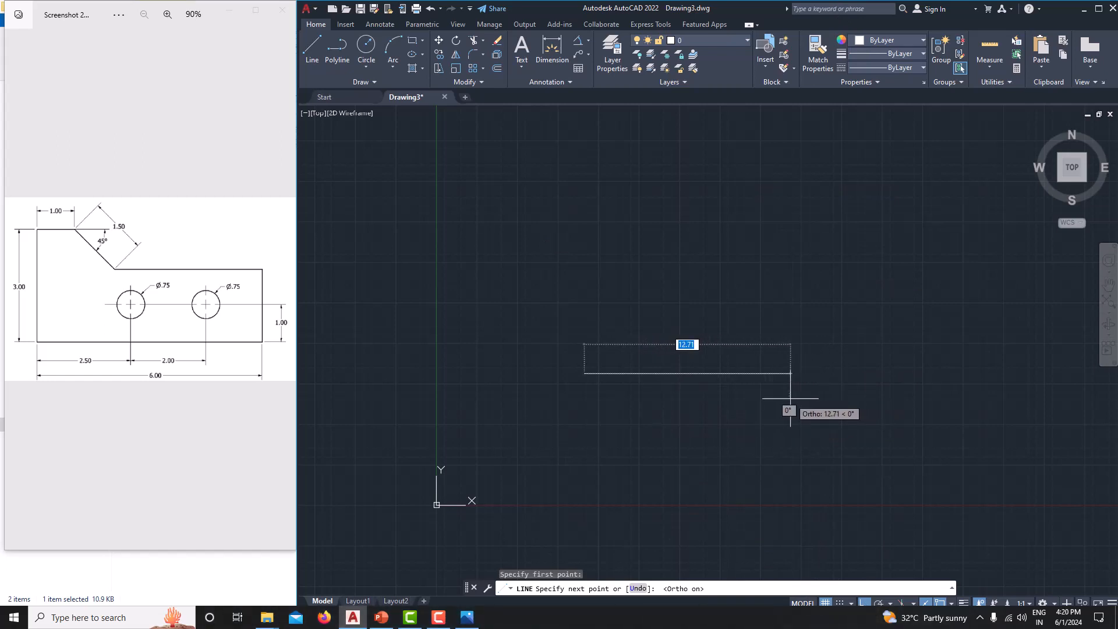
type("6")
key("Return")
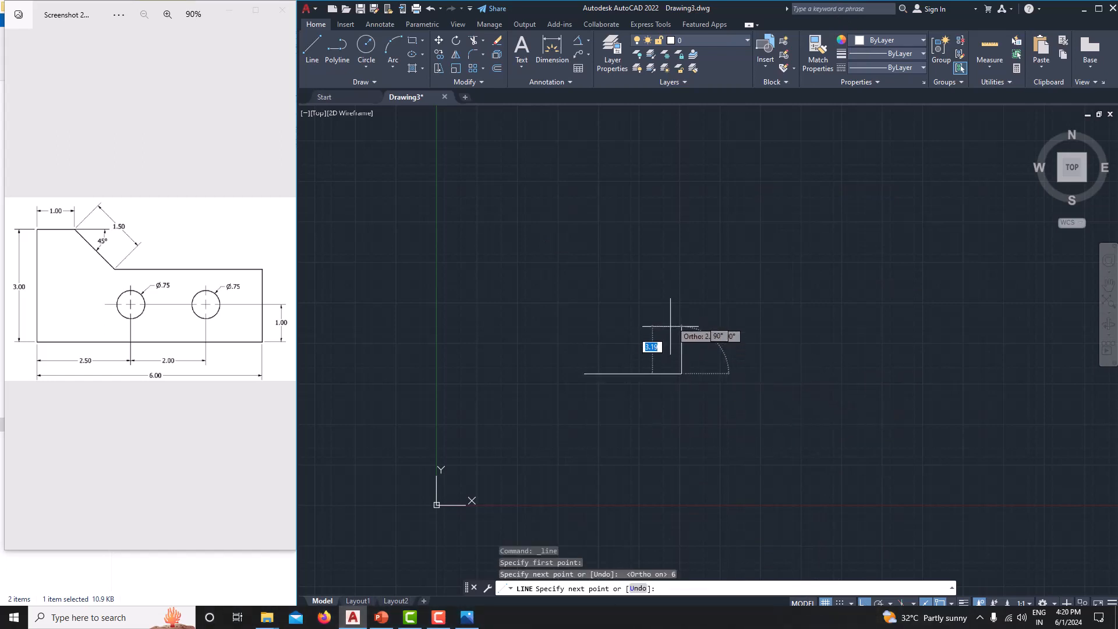
scroll(670, 331, "up", 2)
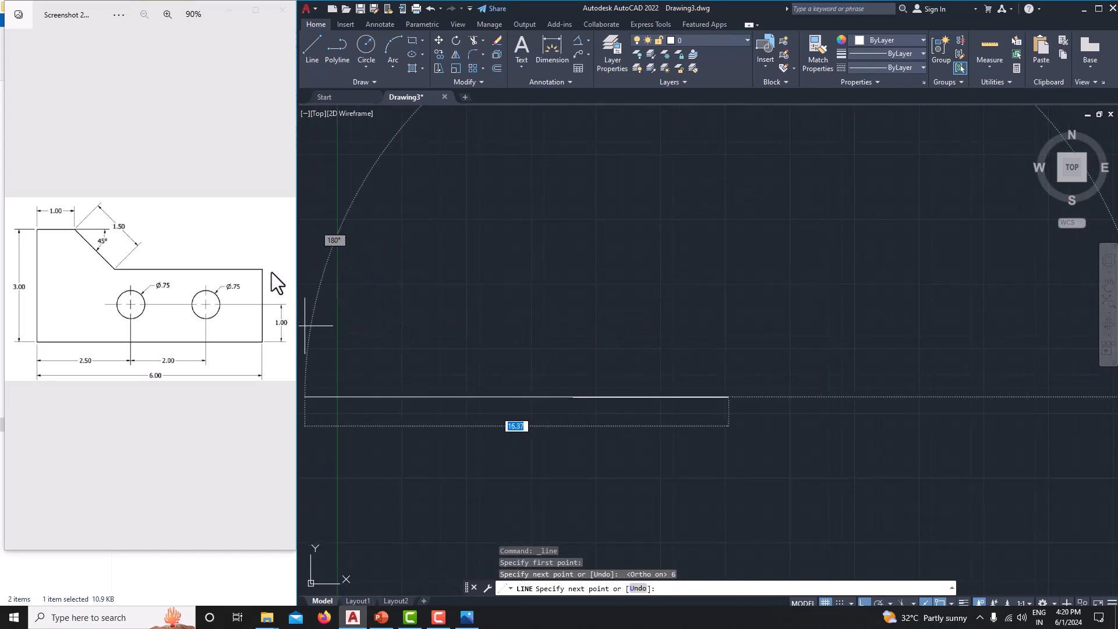
type("2")
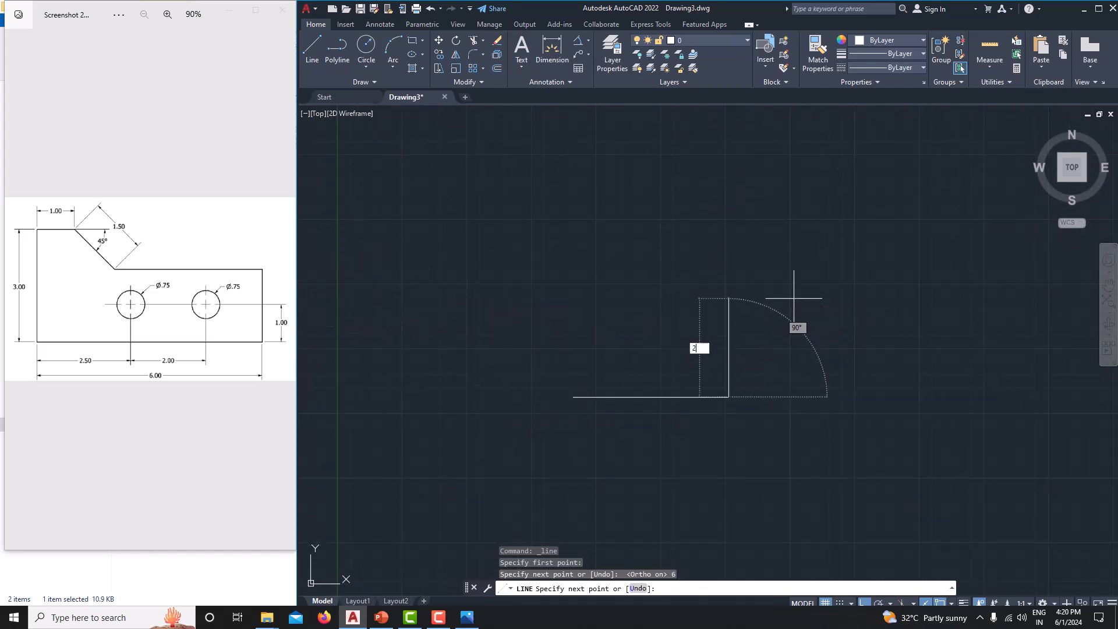
key("Return")
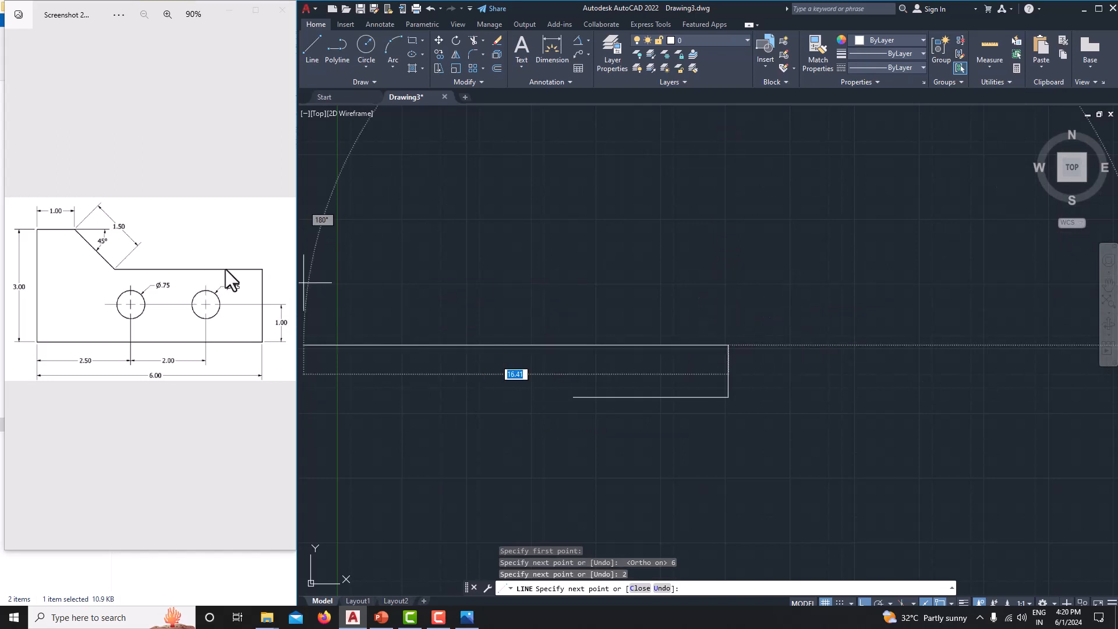
right_click(824, 246)
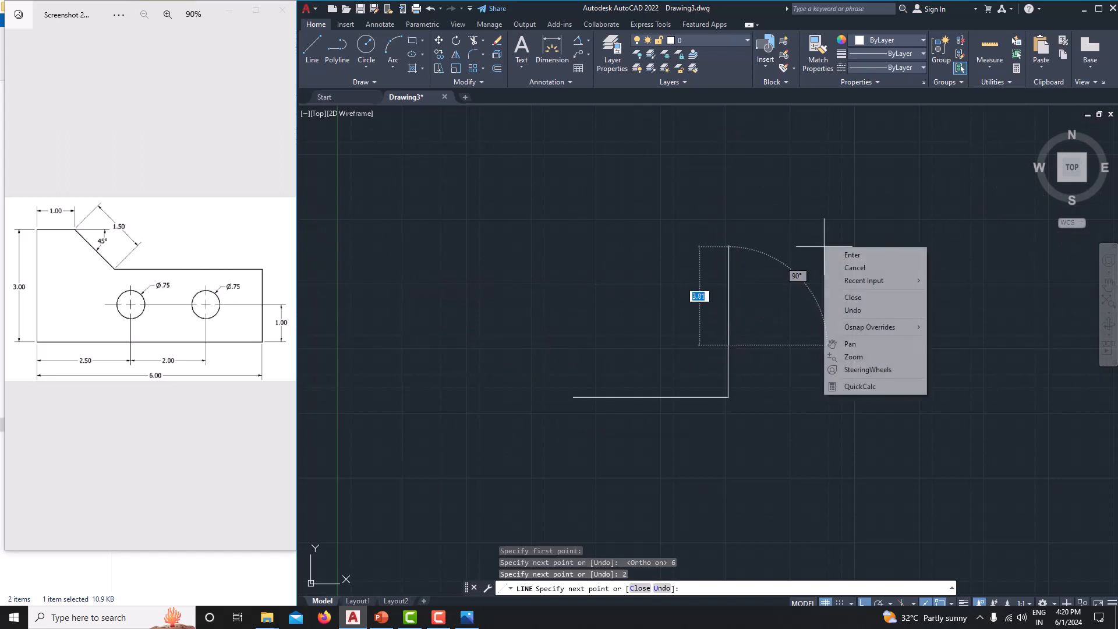
left_click(855, 269)
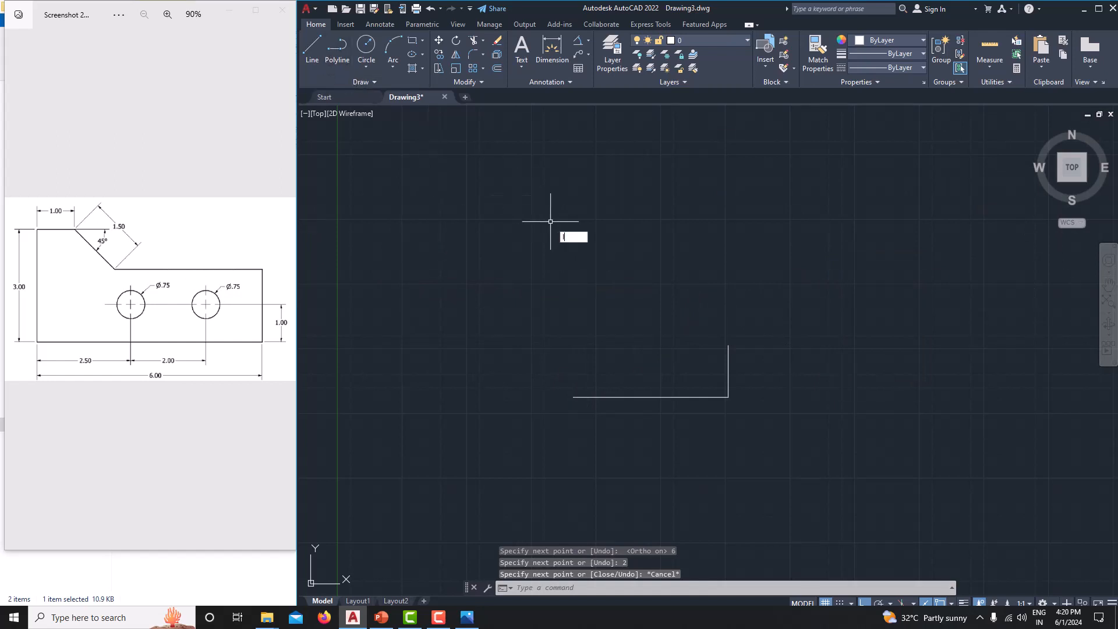
From the bottom edge's left endpoint, draw the left edge 3 units up and the top edge 1 unit to the right.
key("Return")
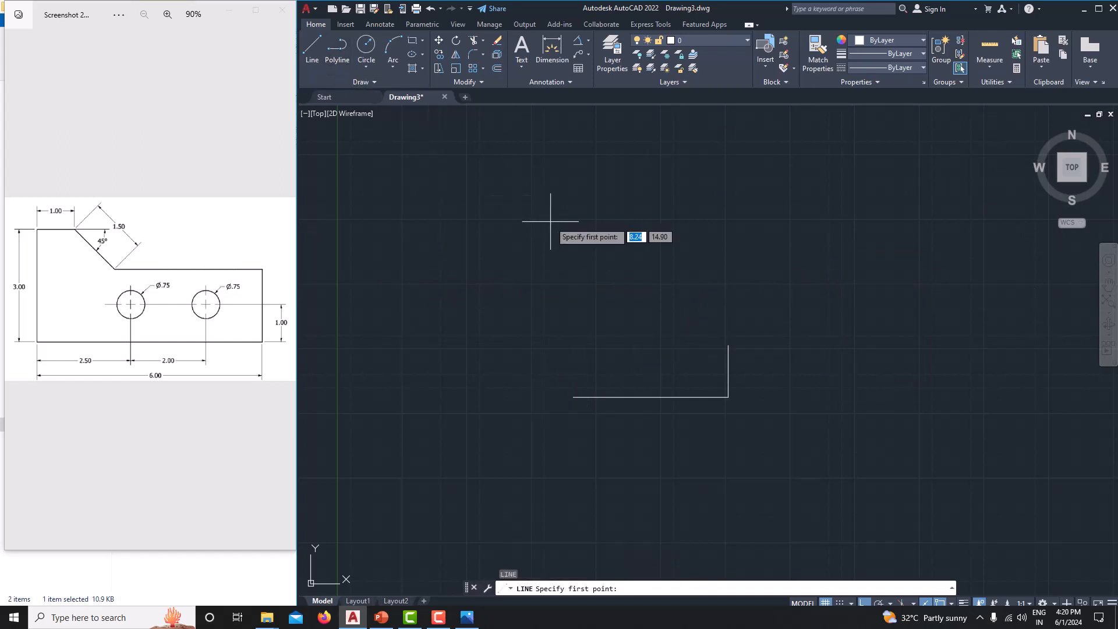
left_click(574, 397)
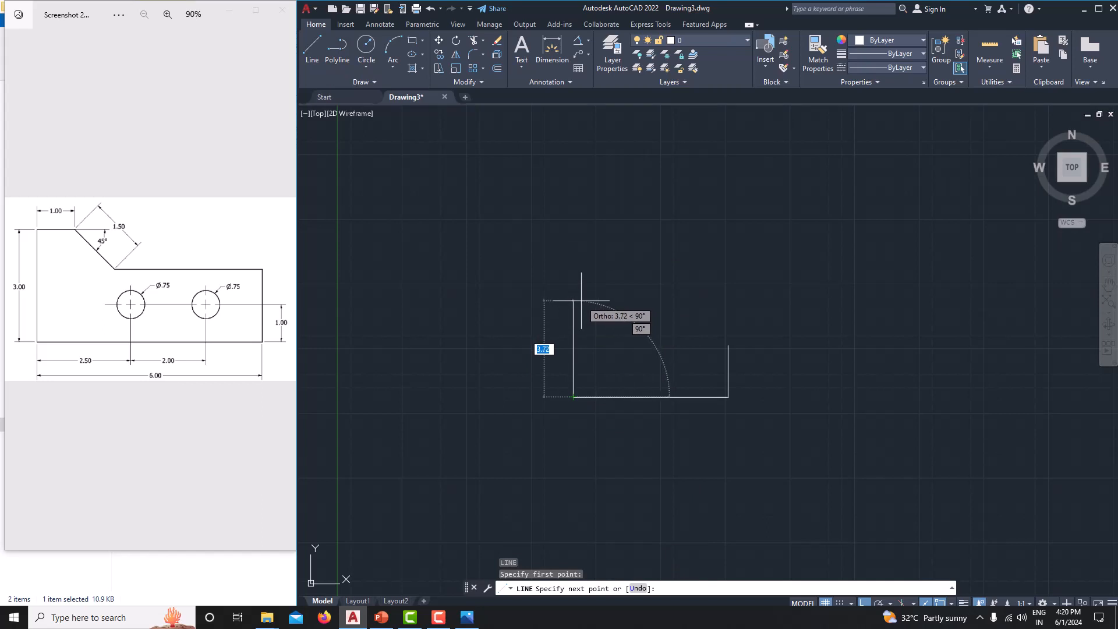
type("3")
key("Return")
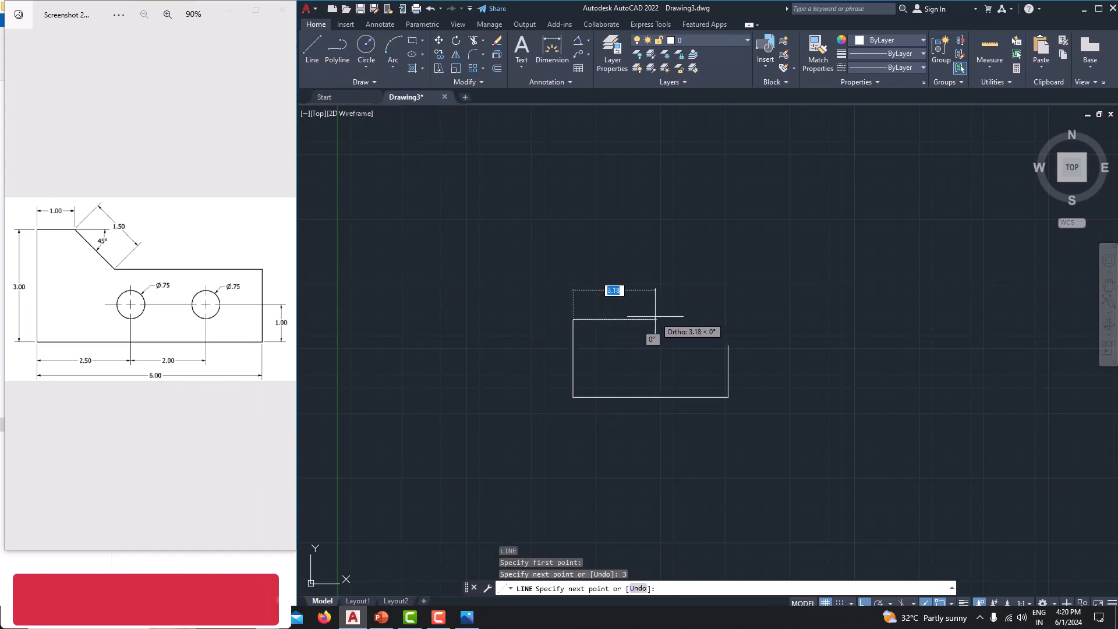
type("1")
key("Return")
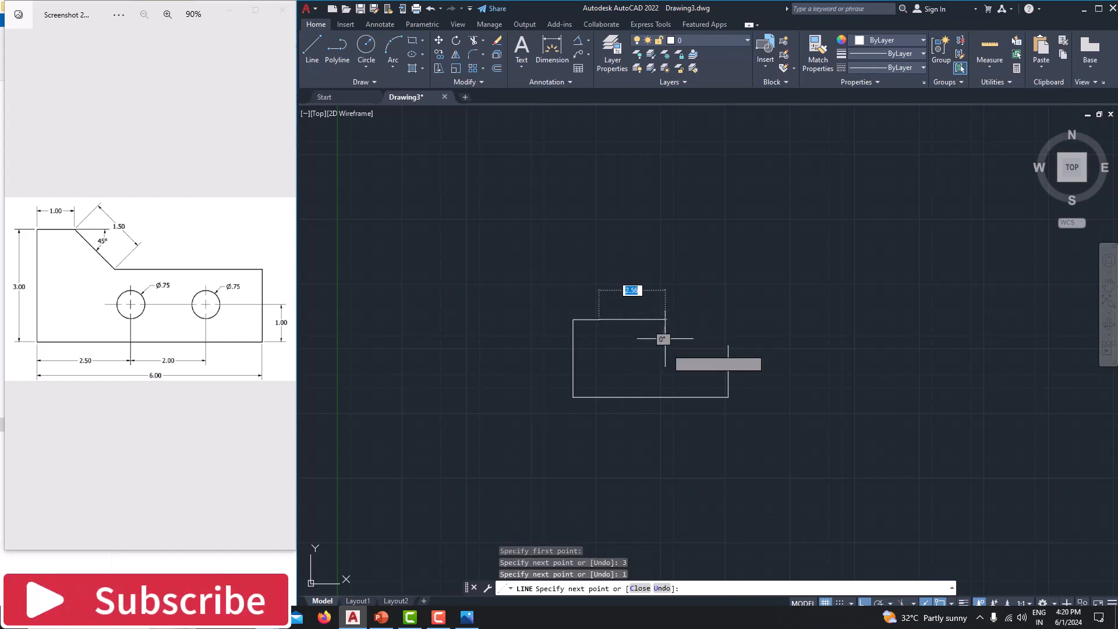
With Ortho off, continue the outline with a 1.5-unit line sloping down to the right at 45°.
left_click(866, 598)
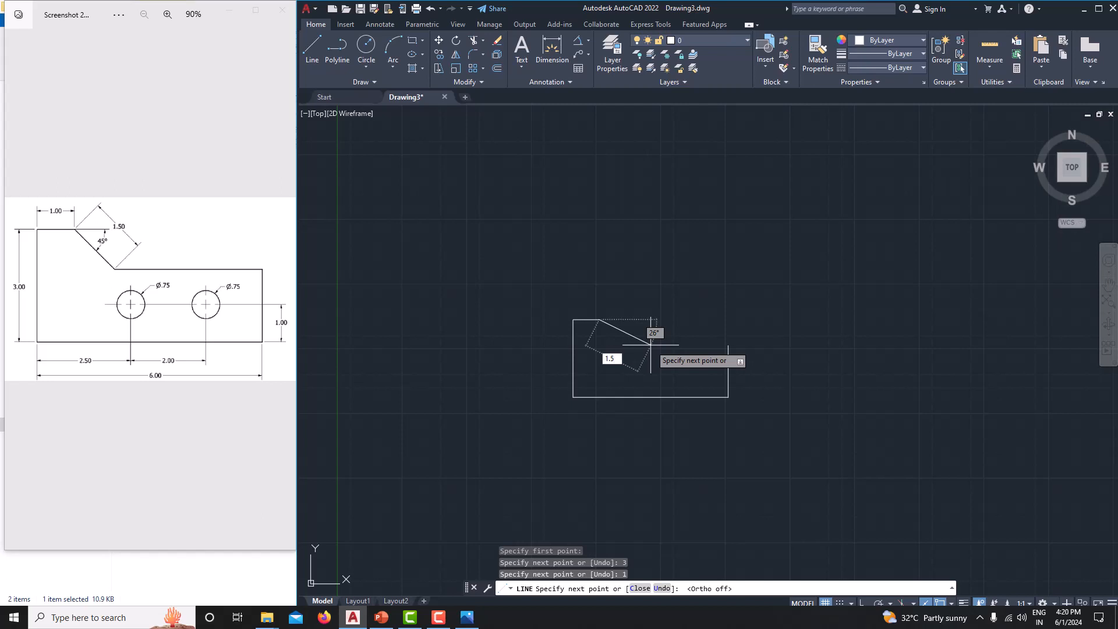
type("1.5")
key("Tab")
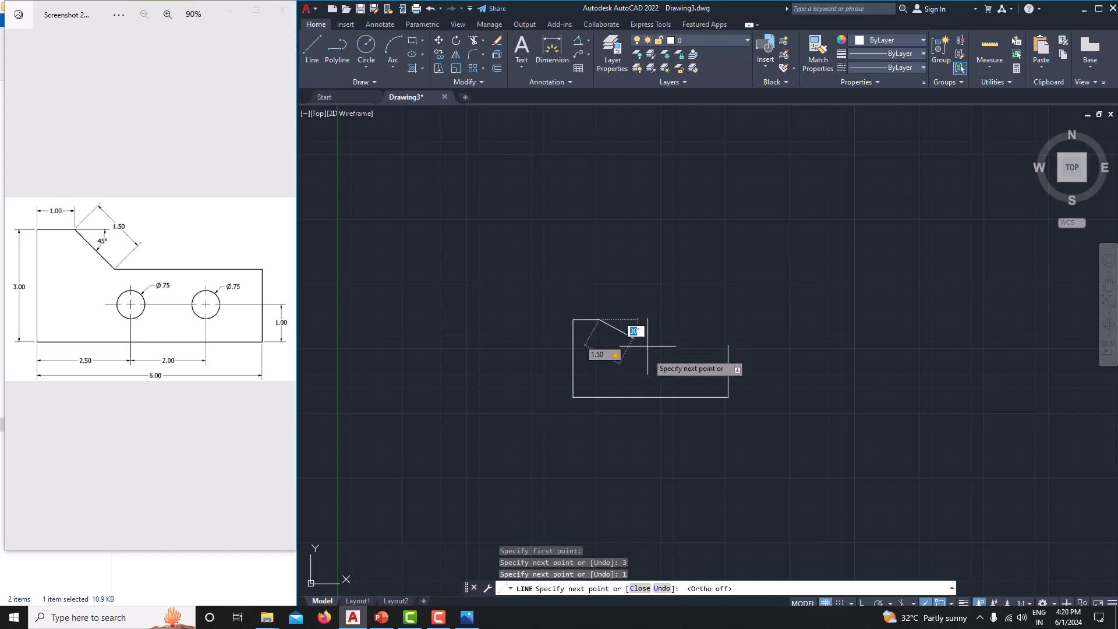
scroll(651, 345, "up", 4)
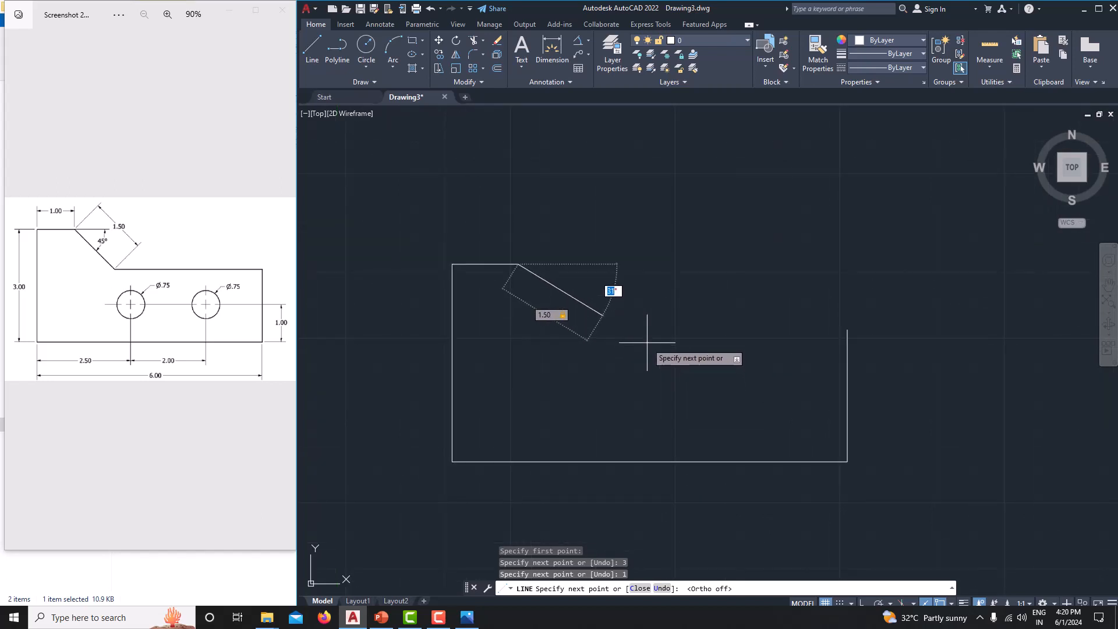
key("Return")
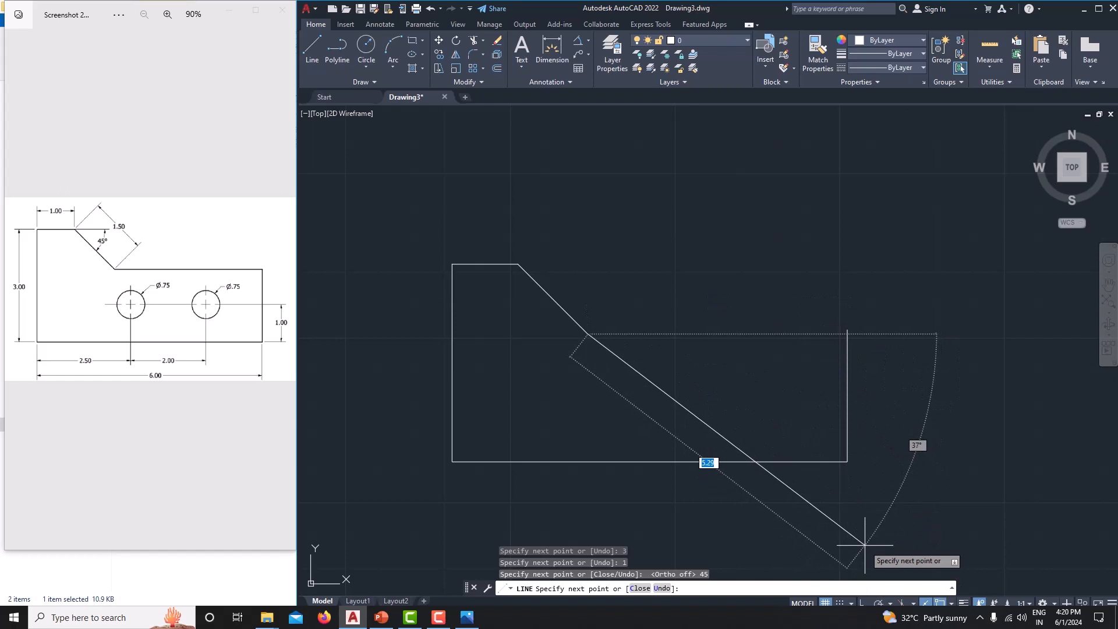
With Ortho on, draw a horizontal line from the slope's lower end to the right vertical edge, and end the line.
key("F8")
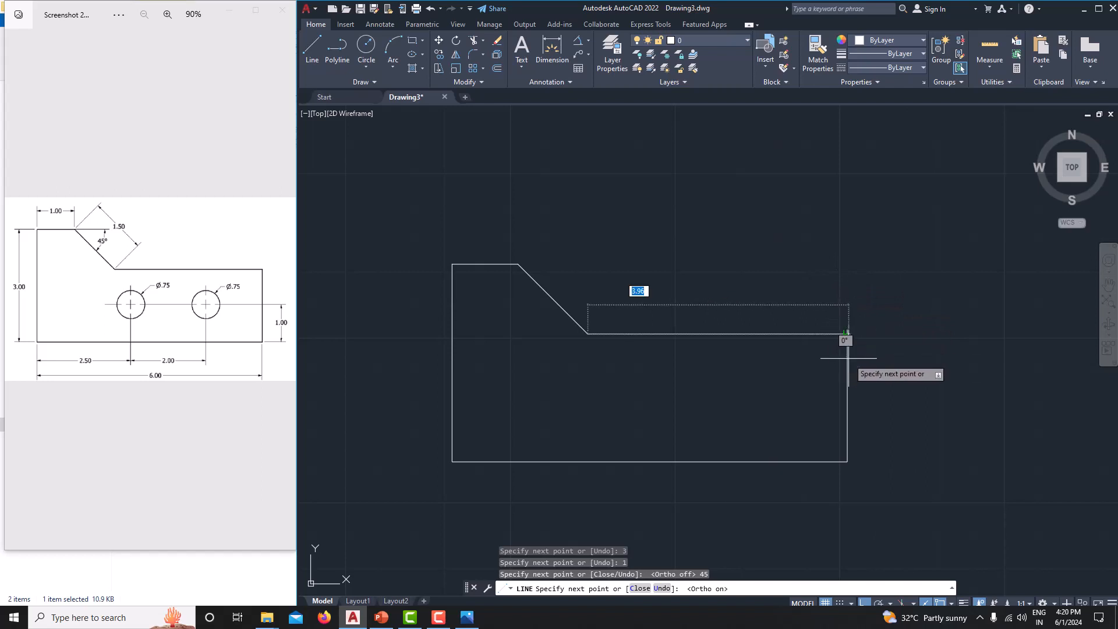
scroll(850, 329, "up", 3)
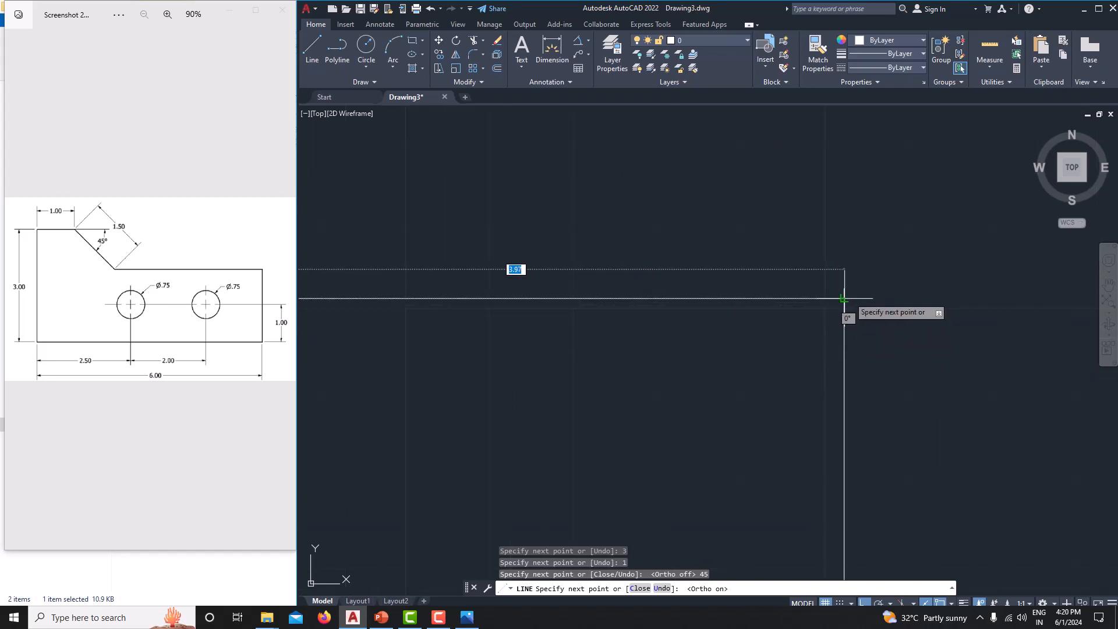
left_click(844, 299)
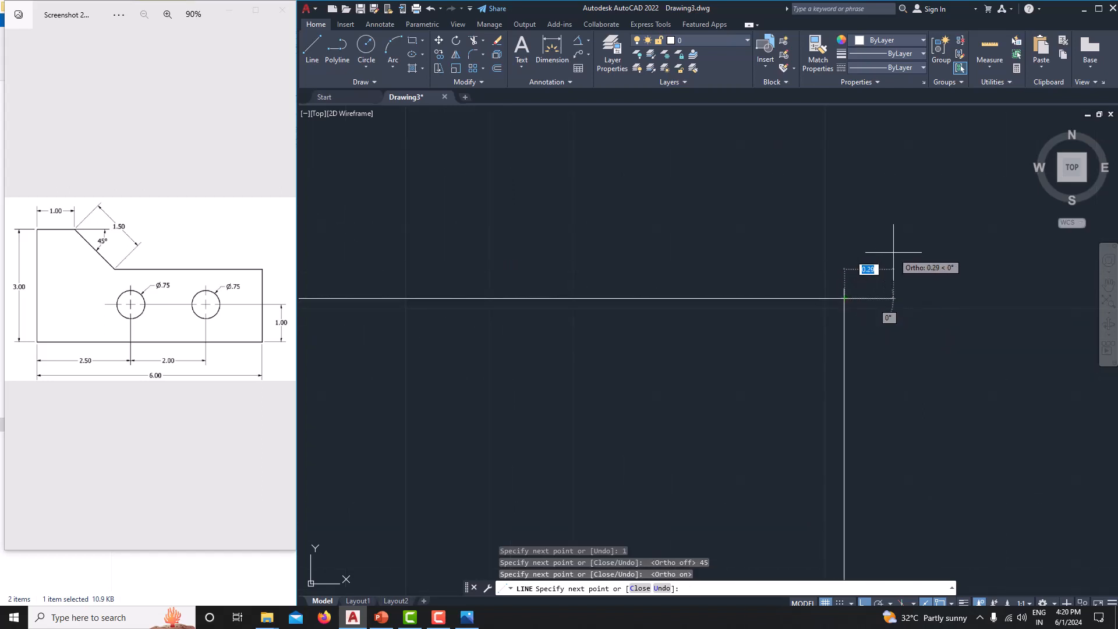
right_click(894, 253)
left_click(921, 273)
Trim the short piece of the right vertical edge that projects above the horizontal line.
scroll(839, 308, "up", 6)
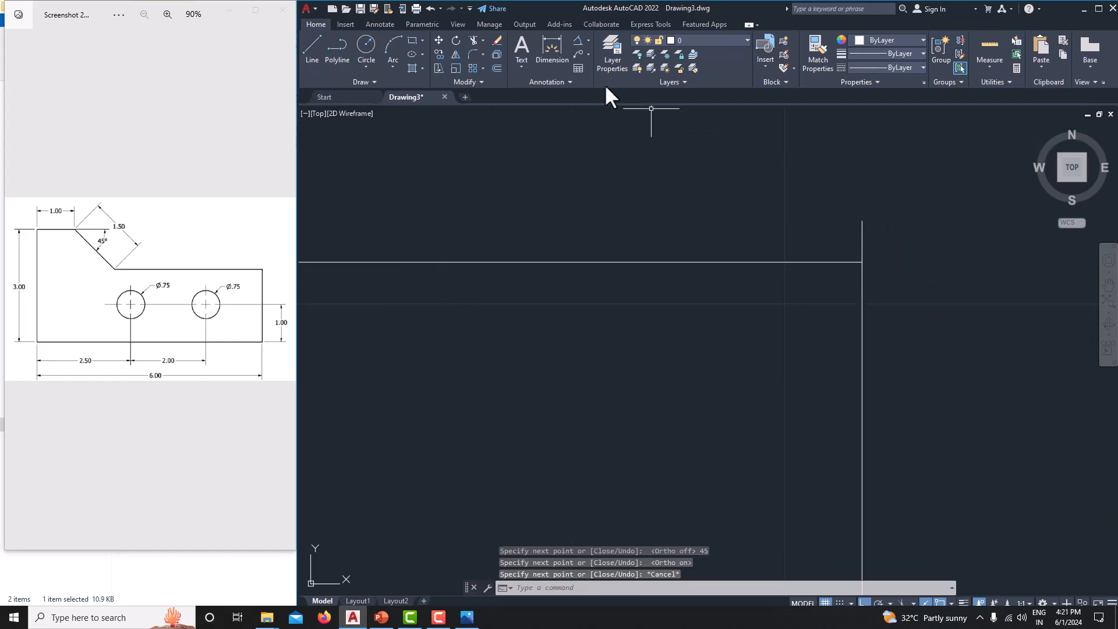
left_click(474, 38)
mouse_move(763, 236)
left_mouse_down()
mouse_move(886, 250)
mouse_move(817, 241)
left_mouse_up()
scroll(804, 250, "down", 8)
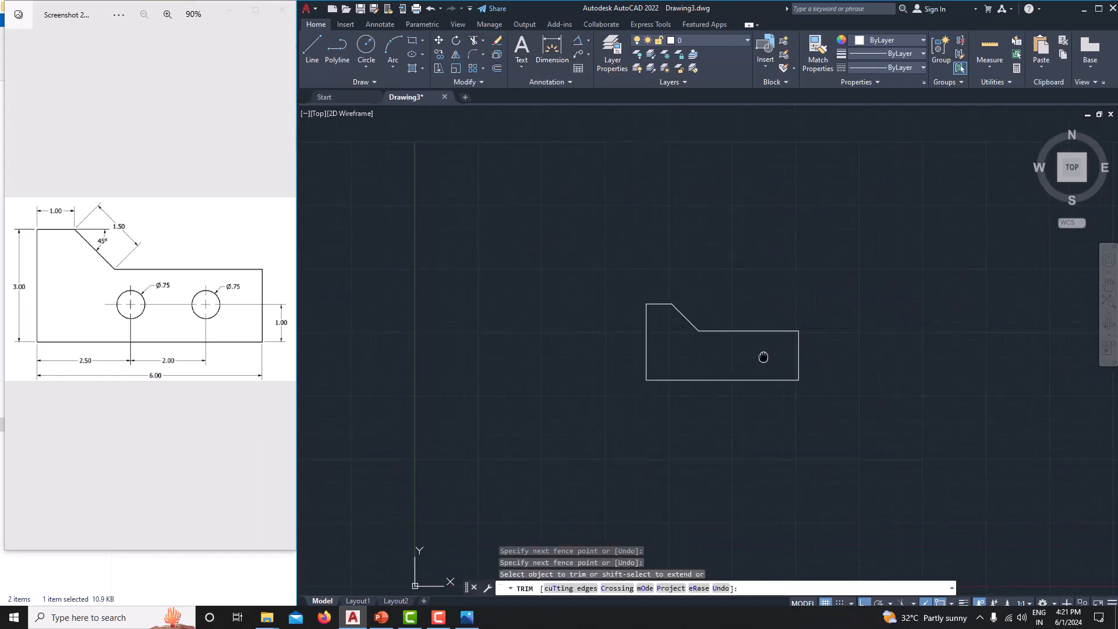
From the plate's lower-left corner, draw a 2.5-unit line right along the bottom edge and a 1-unit line up, and end the line.
mouse_move(754, 352)
middle_mouse_down()
mouse_move(706, 325)
mouse_move(724, 379)
middle_mouse_up()
scroll(689, 326, "up", 3)
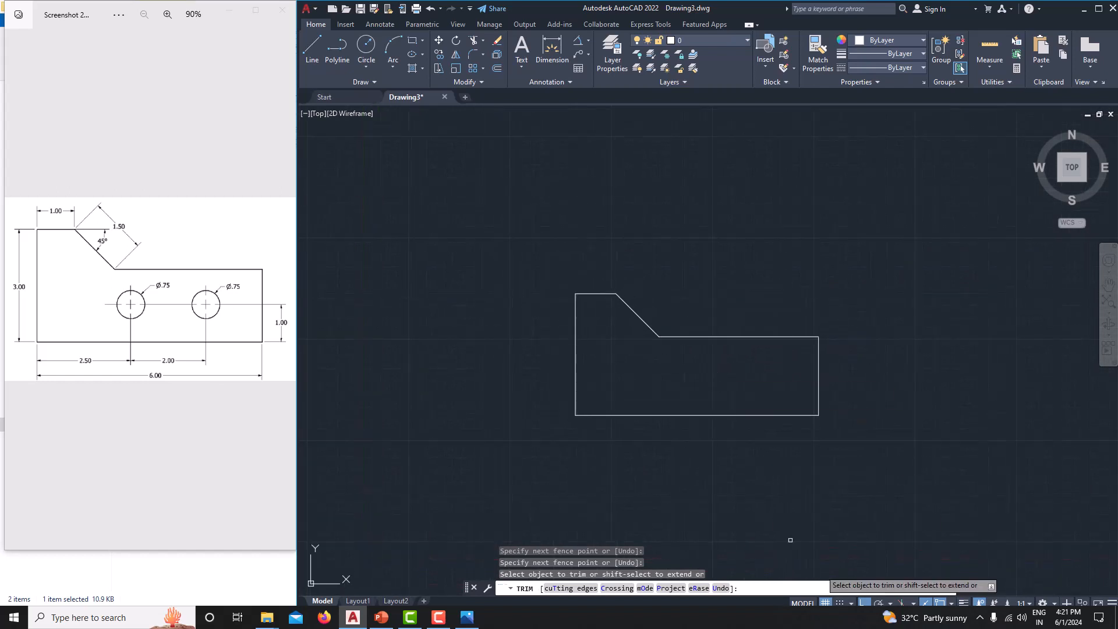
middle_click_drag(626, 377, 601, 358)
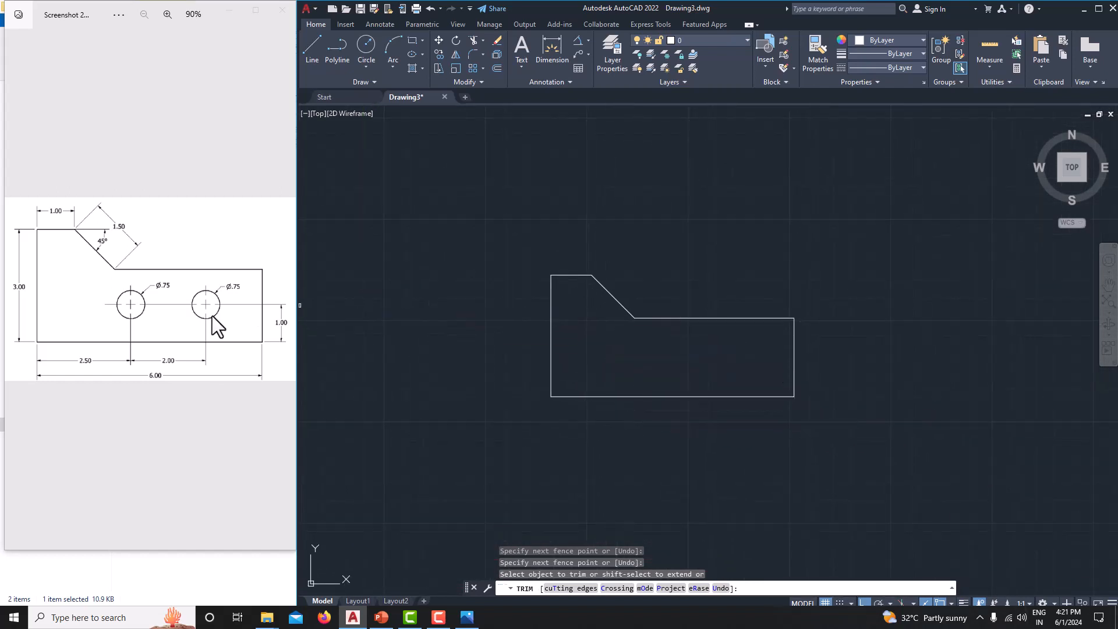
left_click(309, 49)
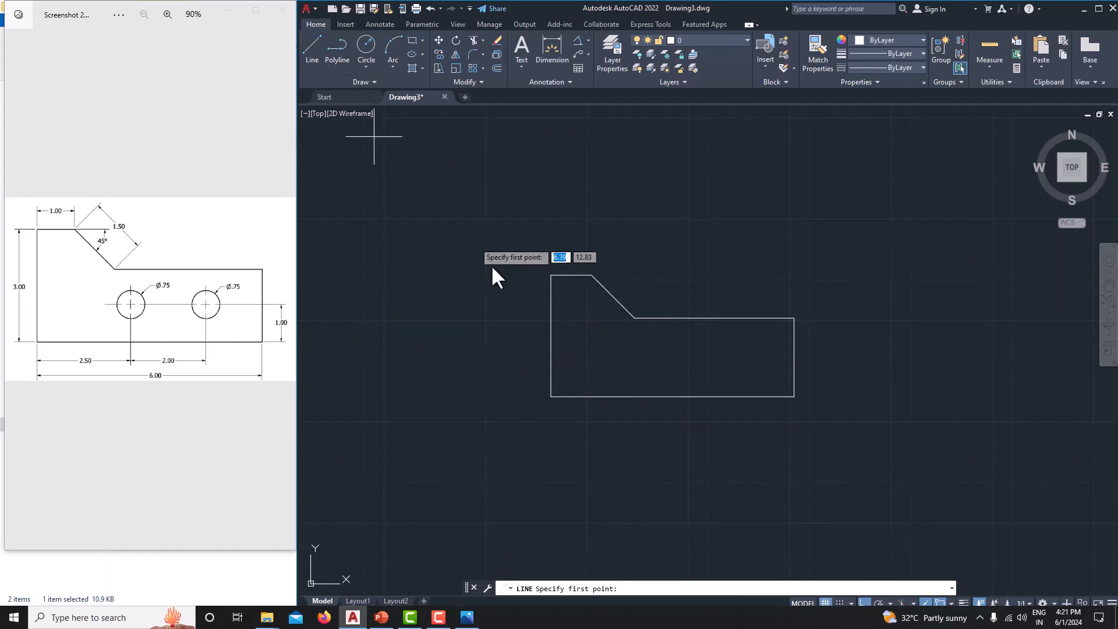
left_click(551, 396)
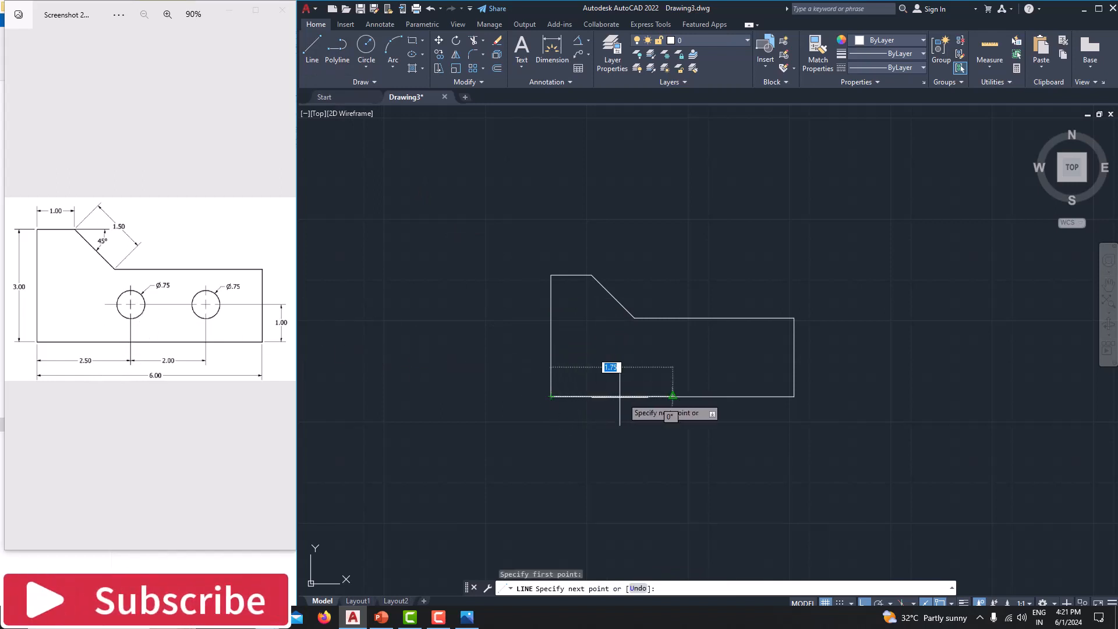
scroll(619, 399, "up", 5)
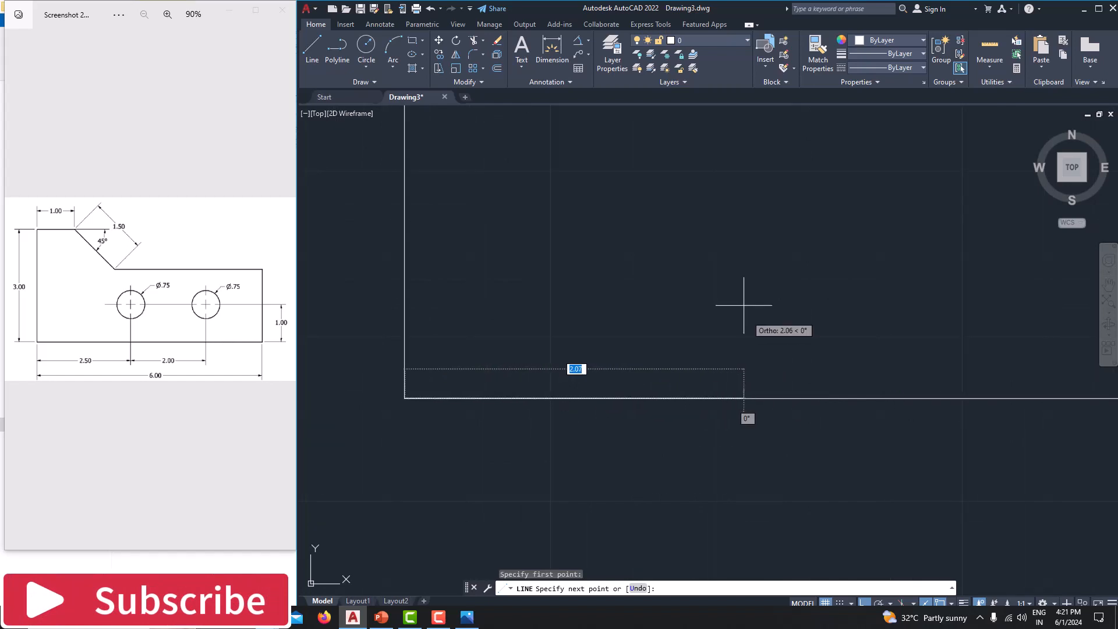
type("2.5")
key("Return")
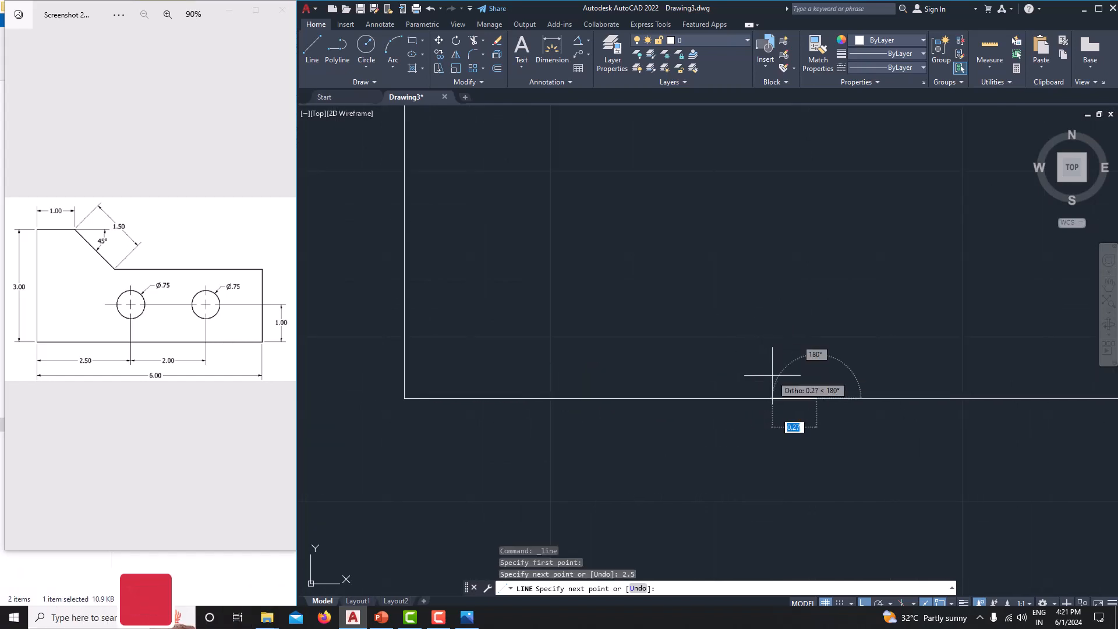
type("1")
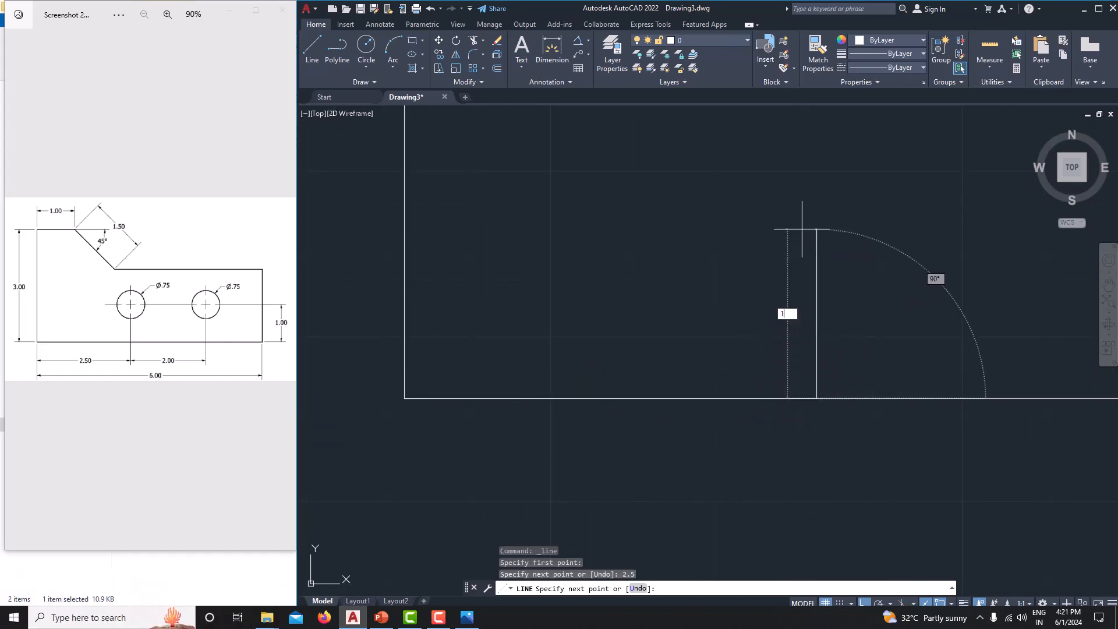
key("Return")
right_click(802, 229)
left_click(832, 247)
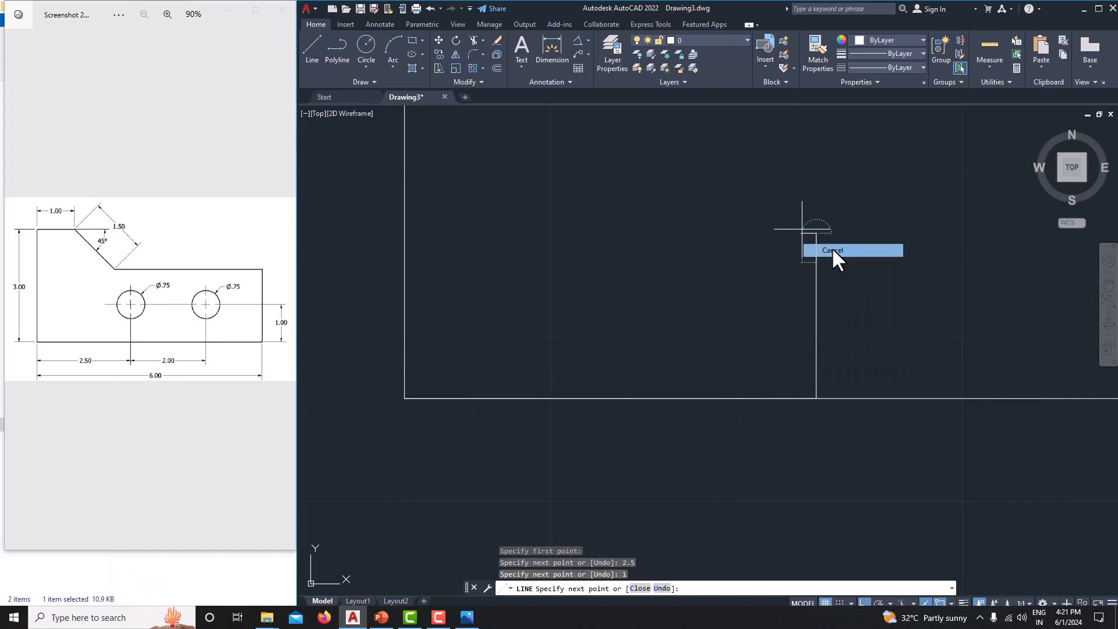
Draw a 0.75-diameter circle centered on the upper end of the 1-unit vertical helper line.
scroll(706, 297, "down", 2)
scroll(661, 329, "down", 2)
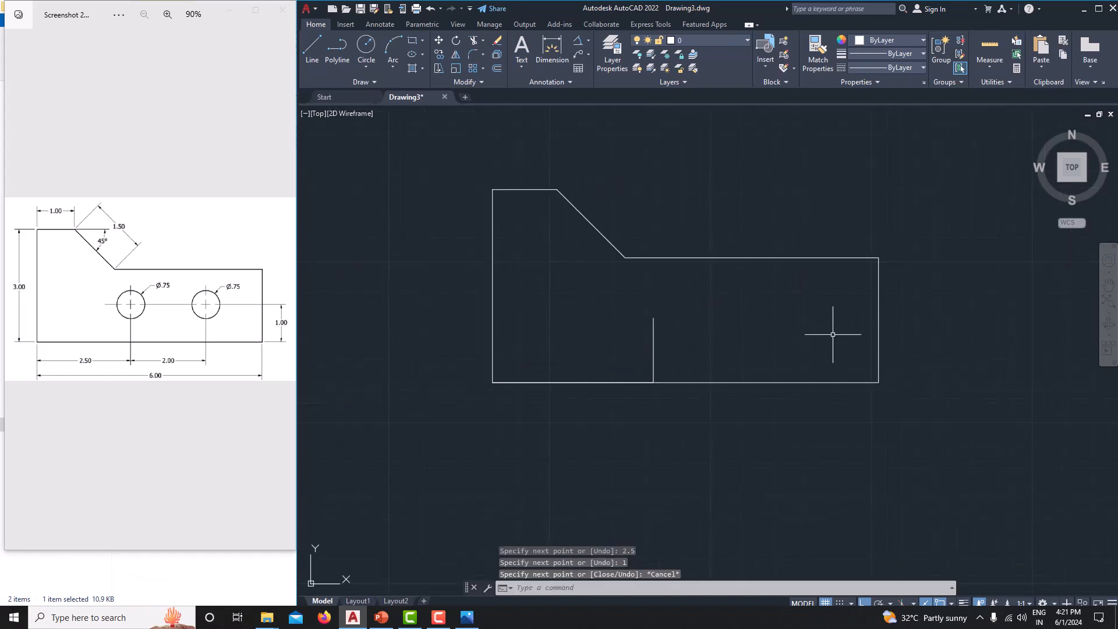
left_click(371, 66)
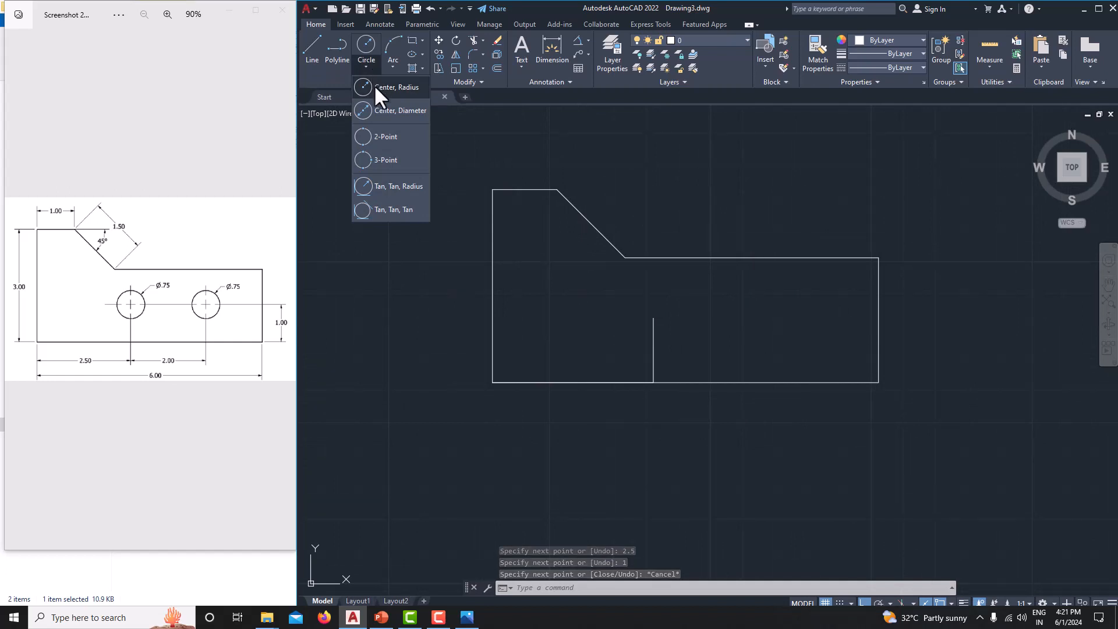
left_click(382, 112)
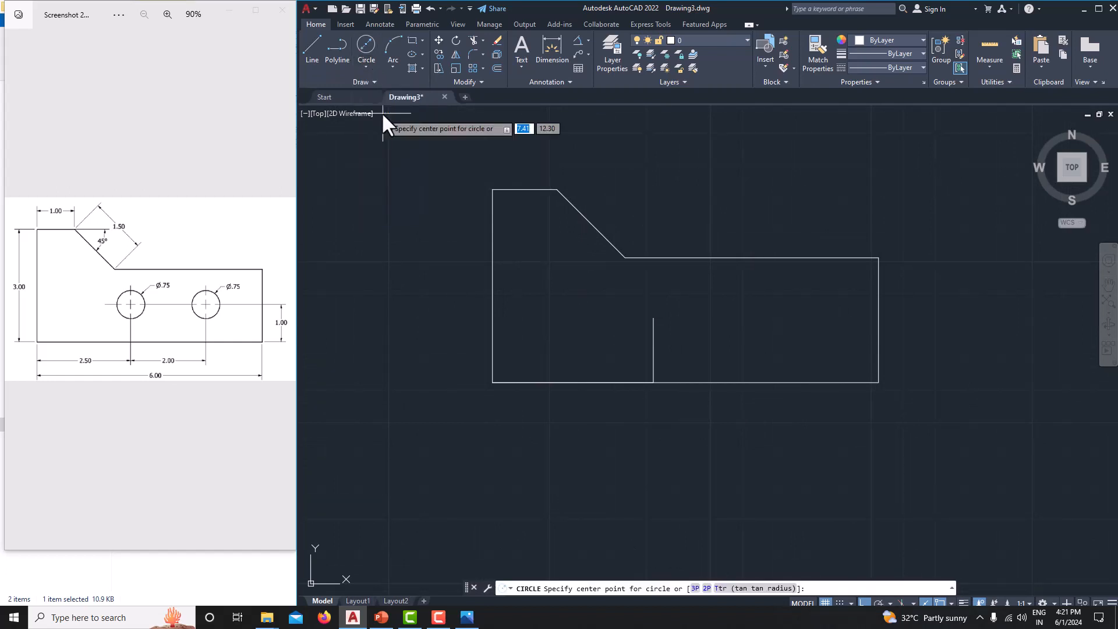
left_click(653, 318)
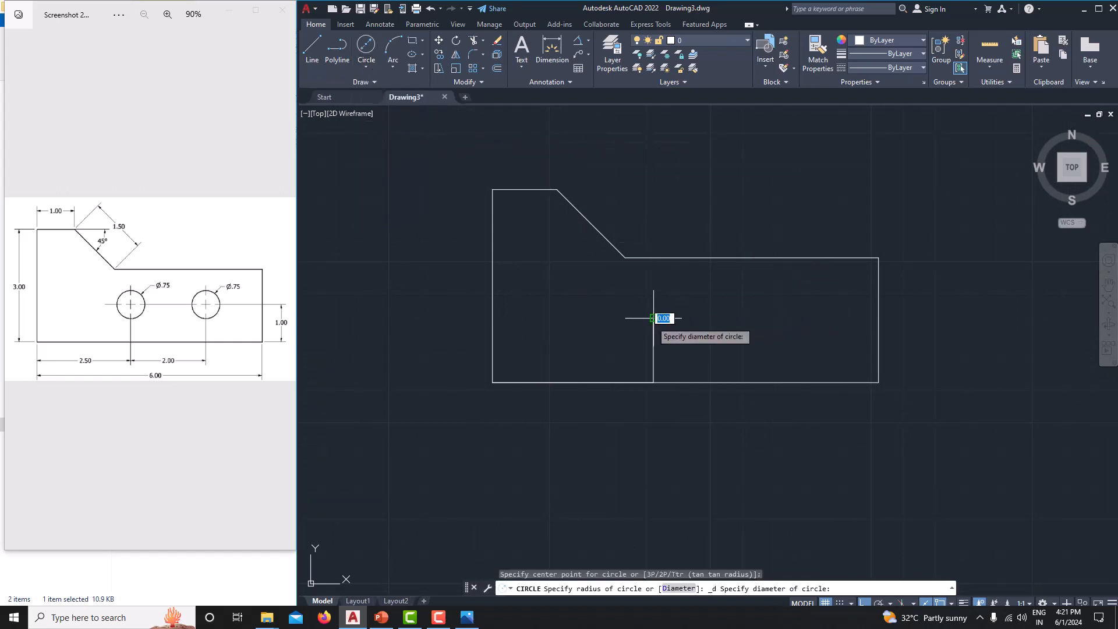
type("0")
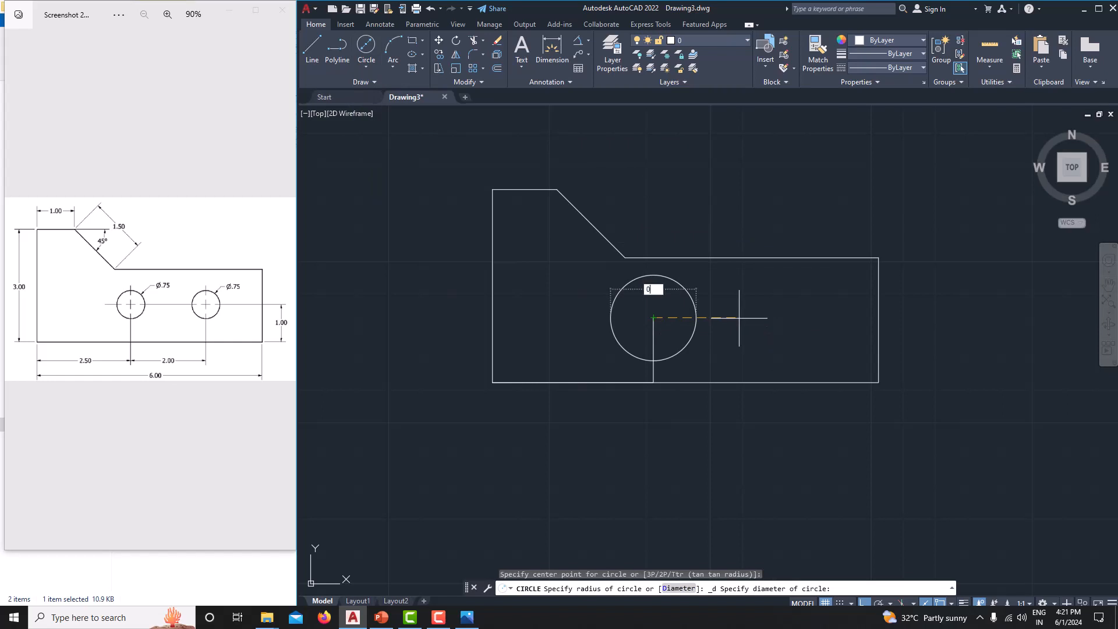
type(".75")
key("Return")
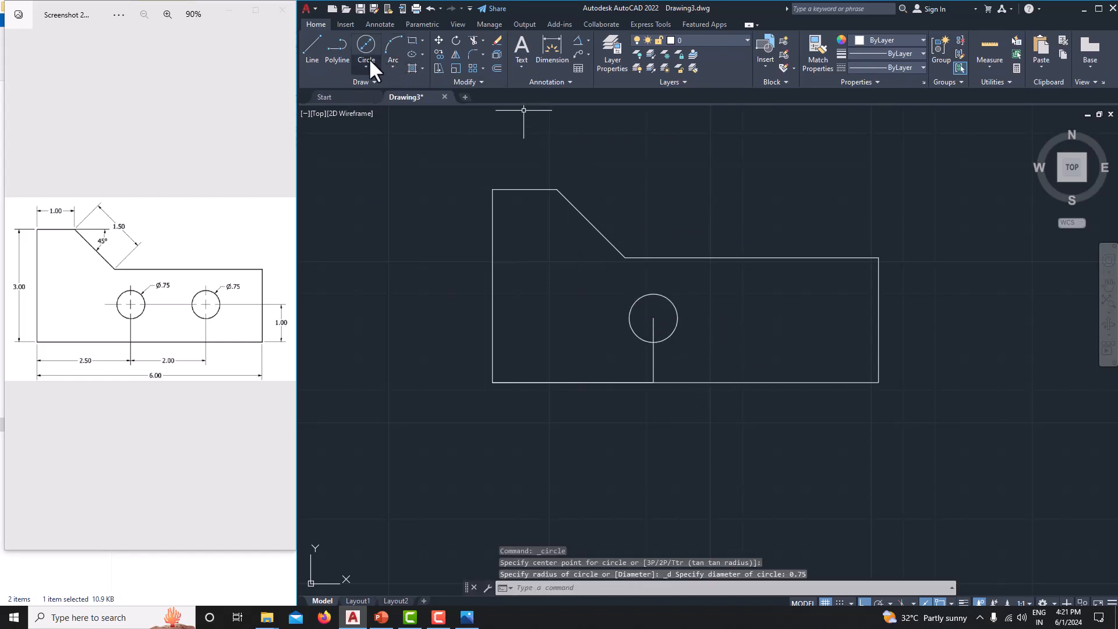
From the foot of the first hole's helper line, draw a line 2 units right and 1 unit up, and end the line.
left_click(315, 46)
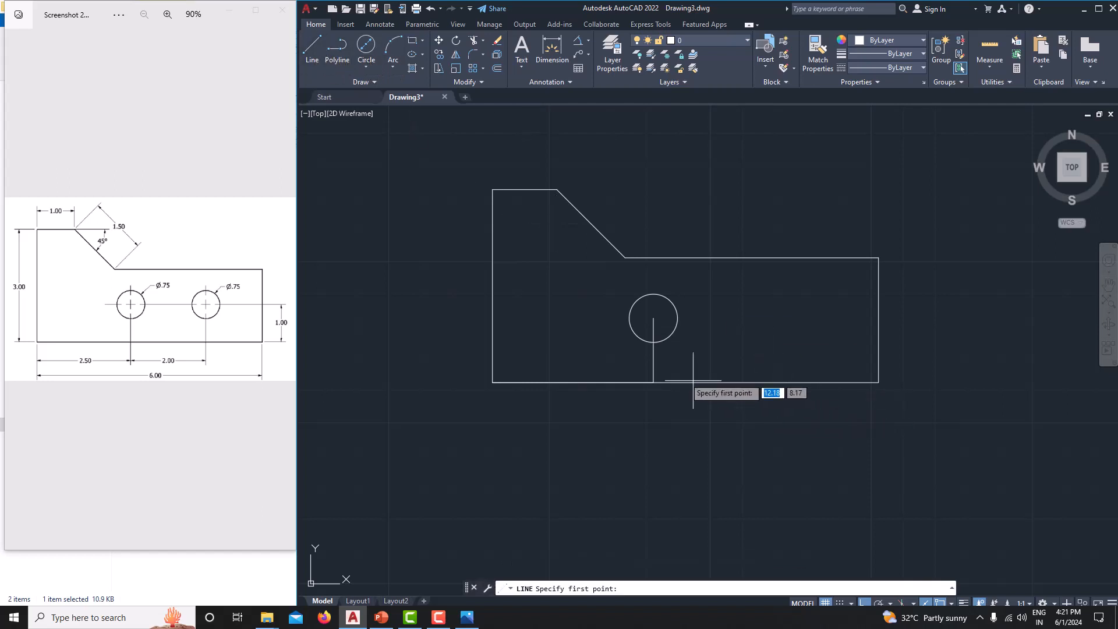
left_click(653, 382)
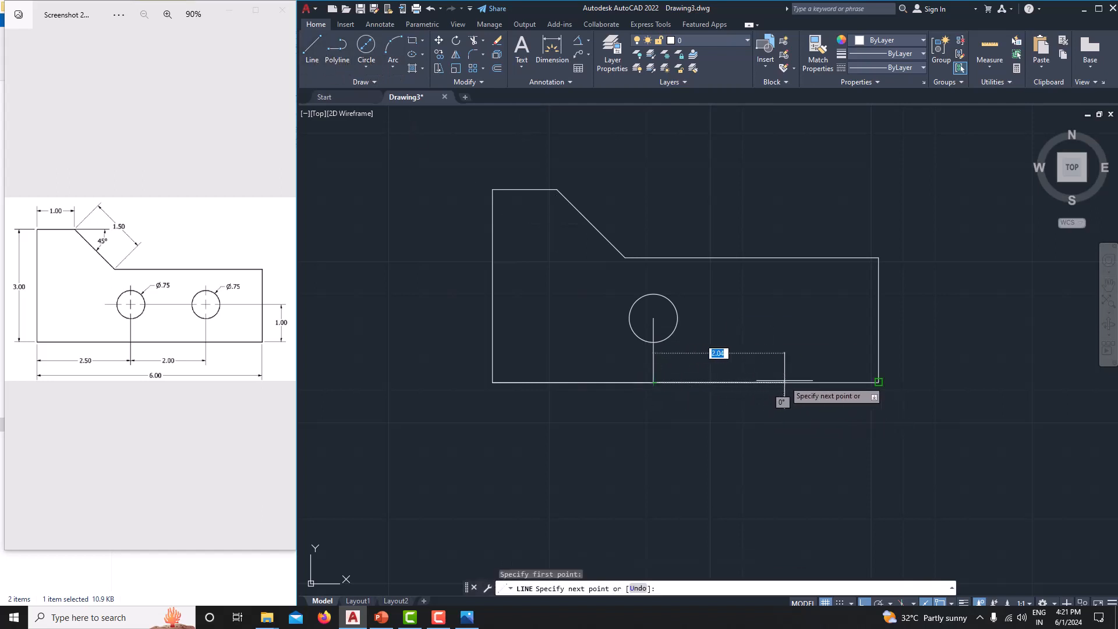
type("2")
key("Return")
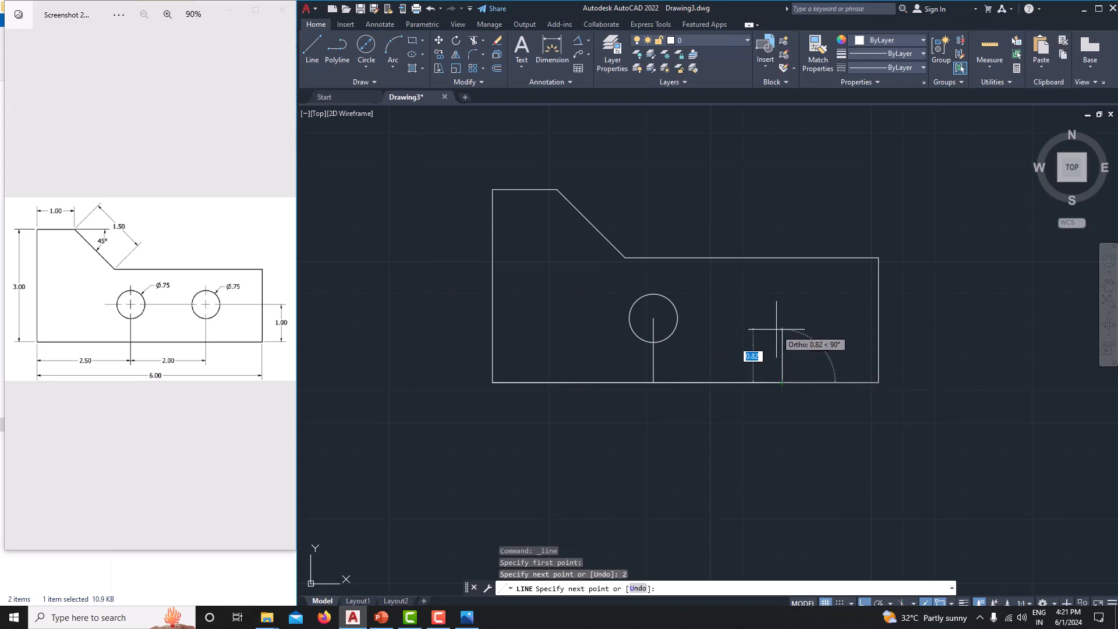
type("1")
key("Return")
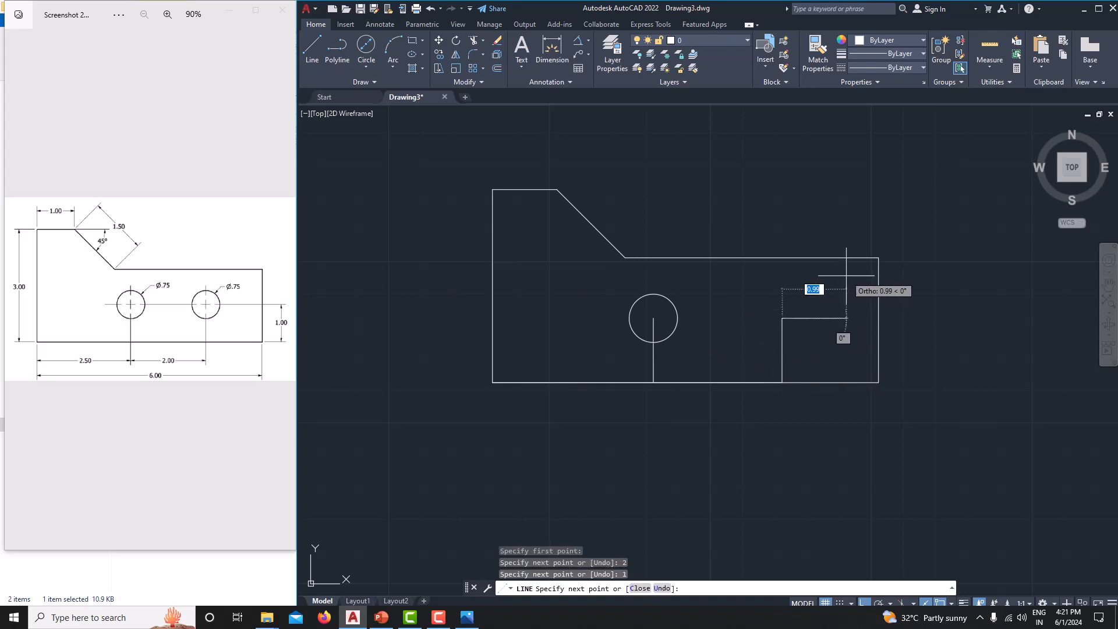
right_click(847, 276)
left_click(872, 296)
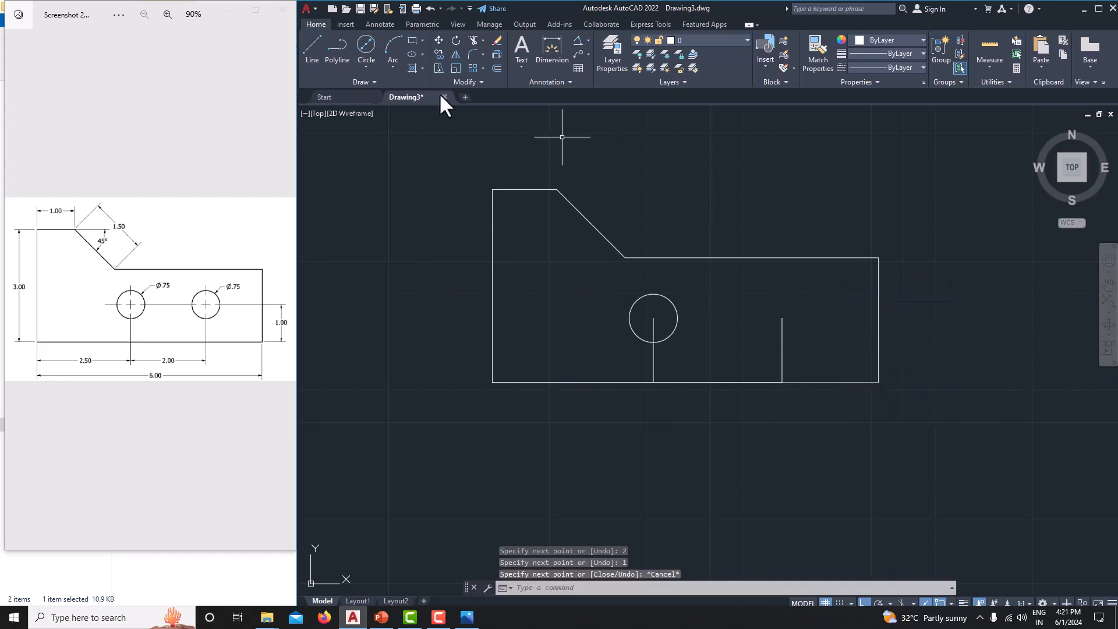
Draw a second 0.75-diameter circle centered on the upper end of the new vertical helper line.
left_click(368, 65)
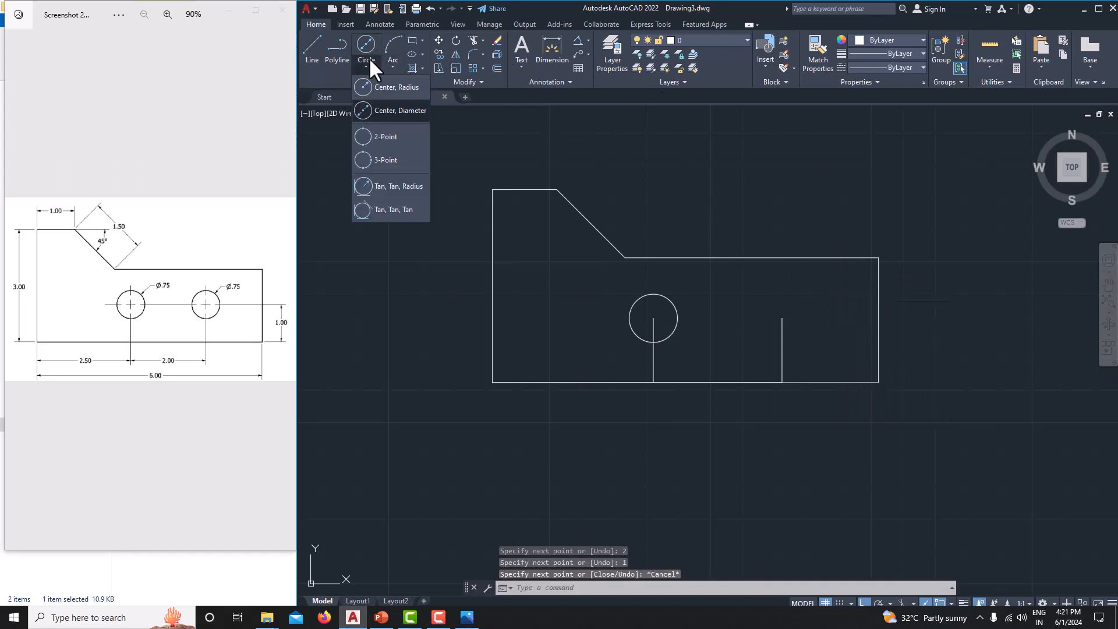
left_click(393, 107)
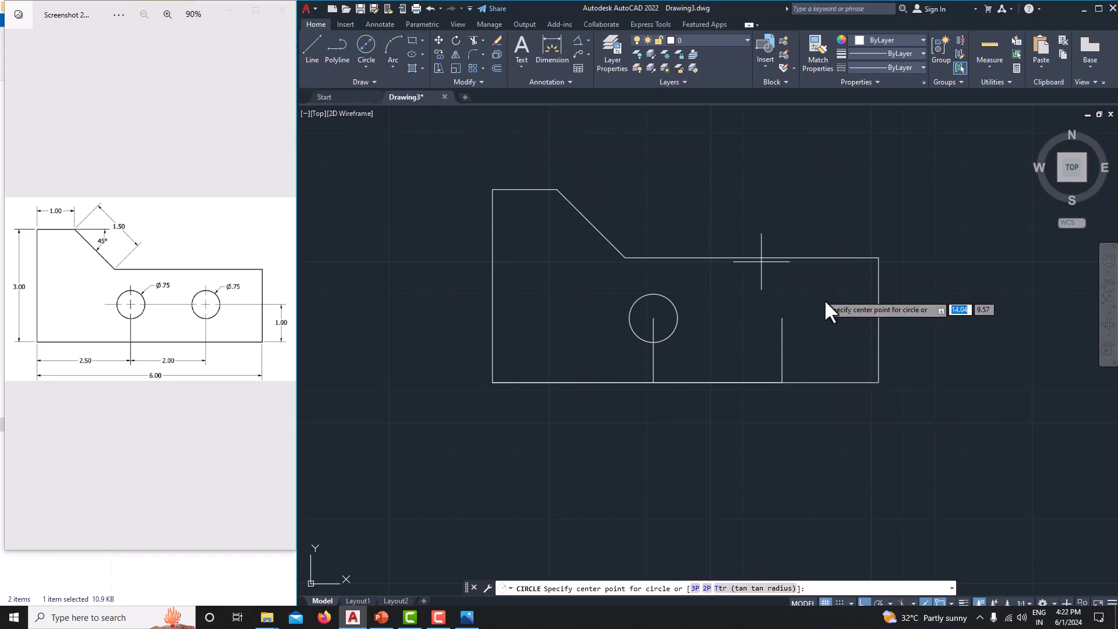
left_click(782, 318)
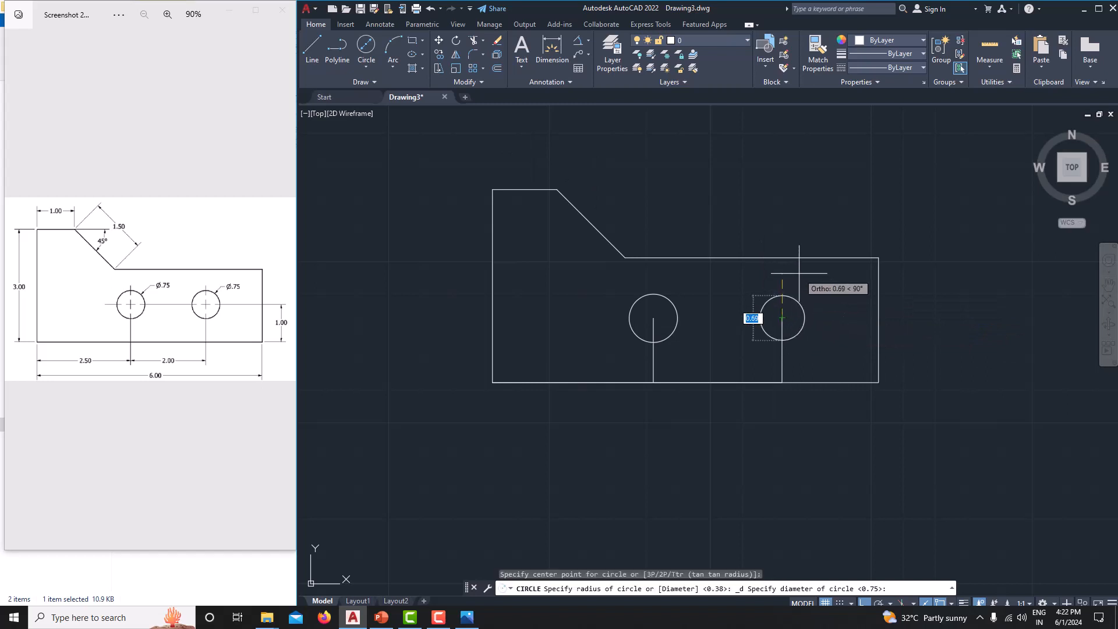
type("0.")
key("Return")
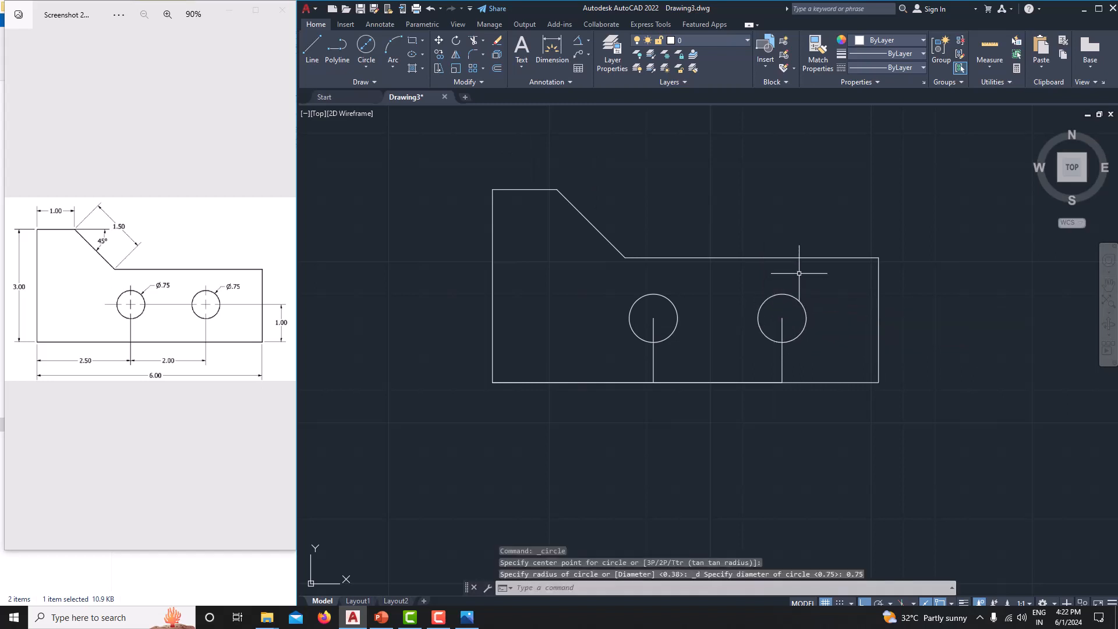
Trim away both vertical helper lines, below and inside the two circles, and end the Trim command.
middle_click_drag(787, 322, 793, 328)
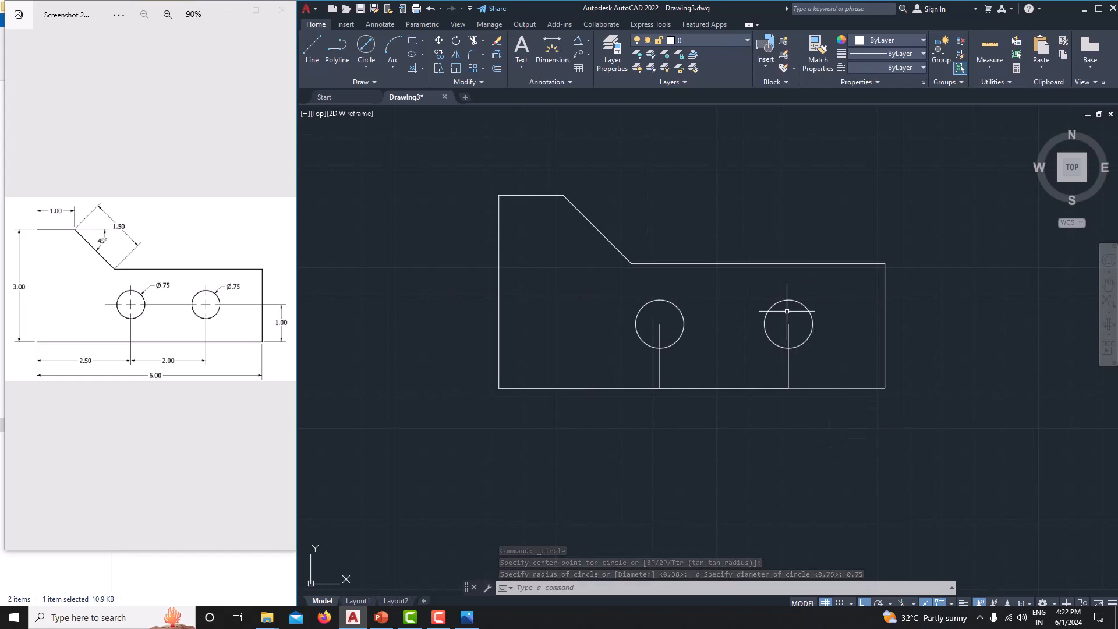
left_click(472, 39)
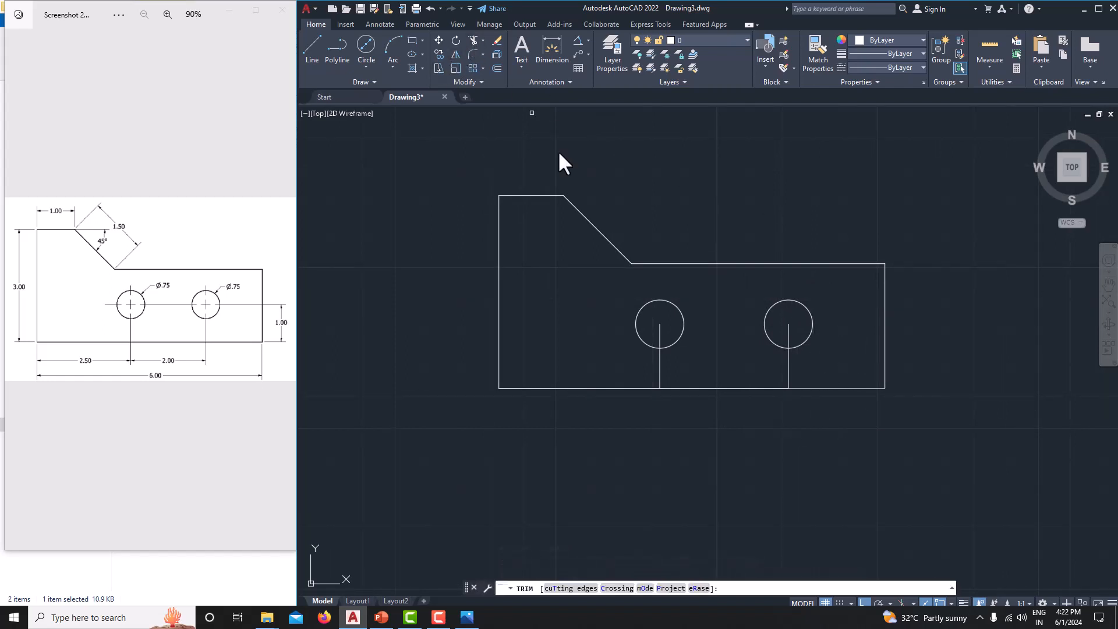
left_click(660, 370)
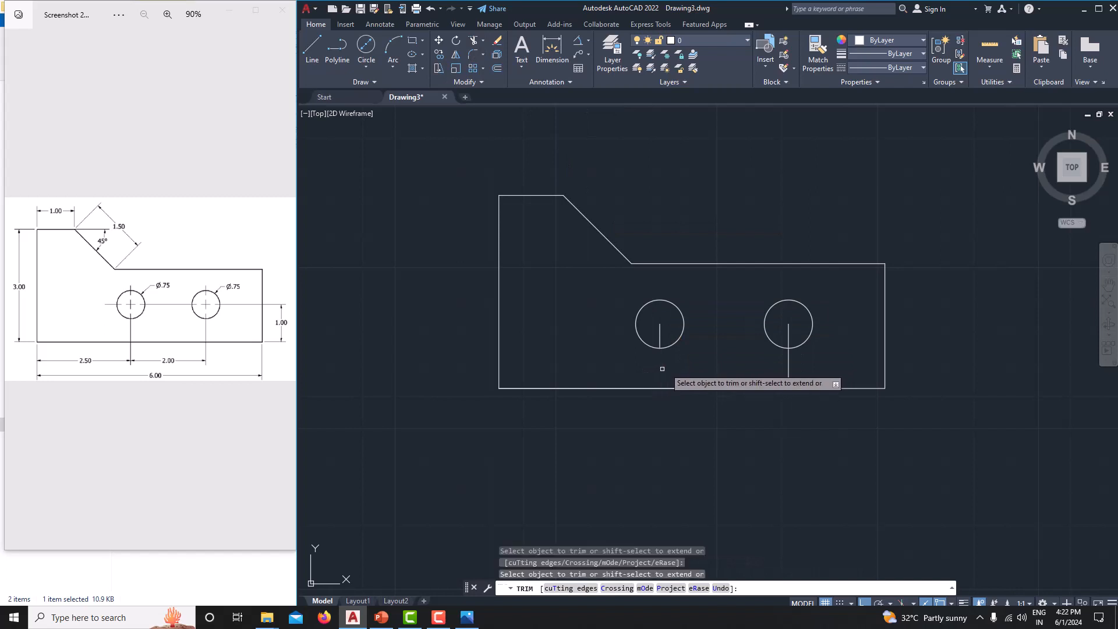
left_click(789, 361)
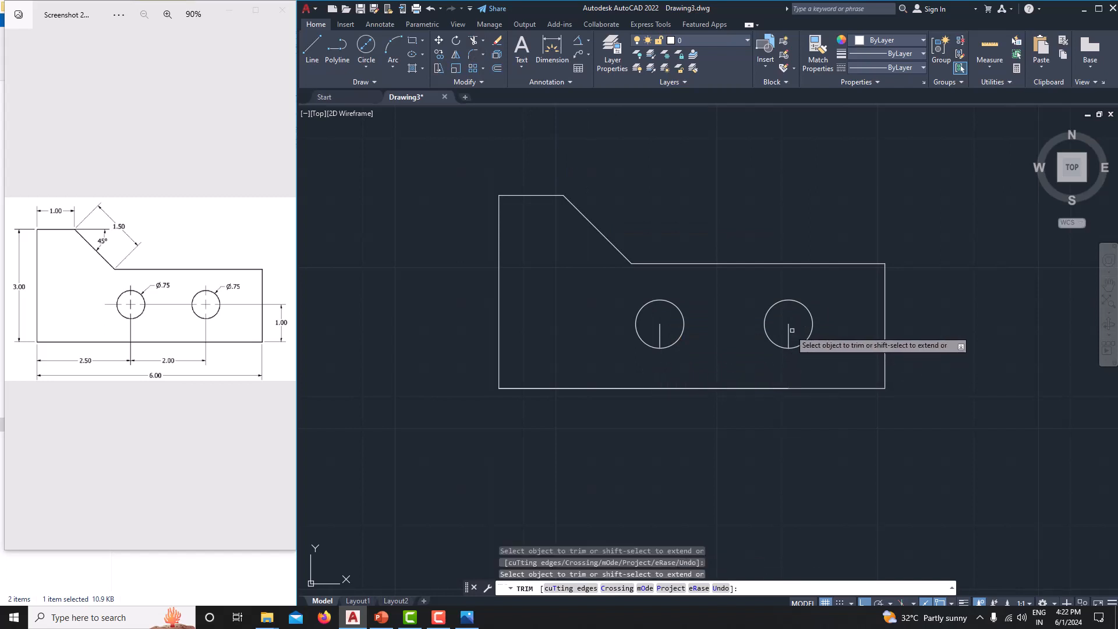
left_click(659, 331)
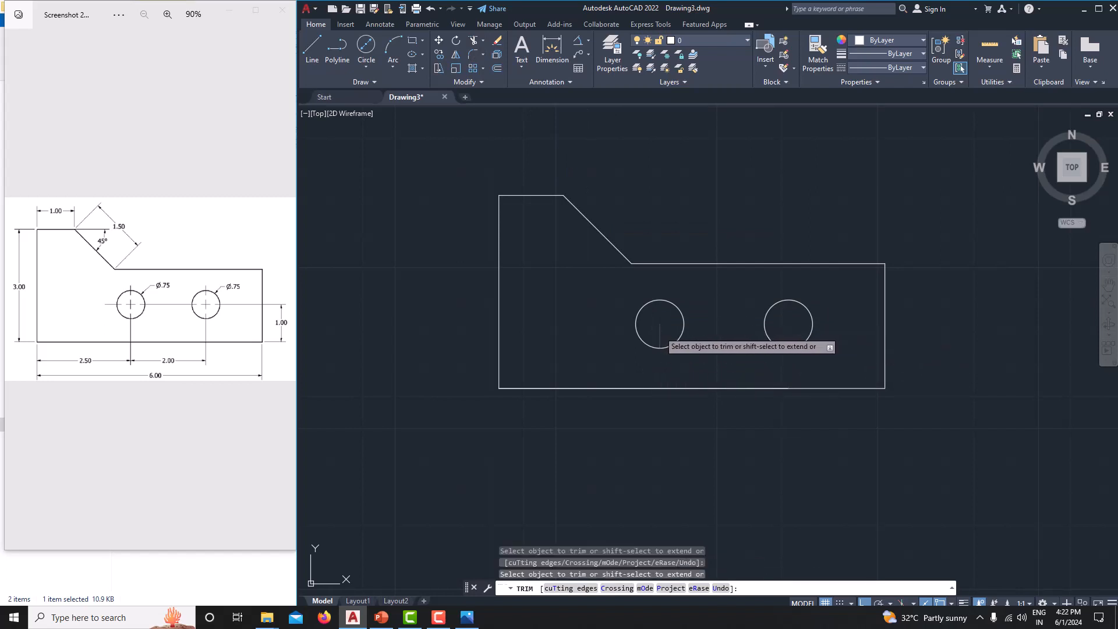
middle_click_drag(699, 351, 707, 349)
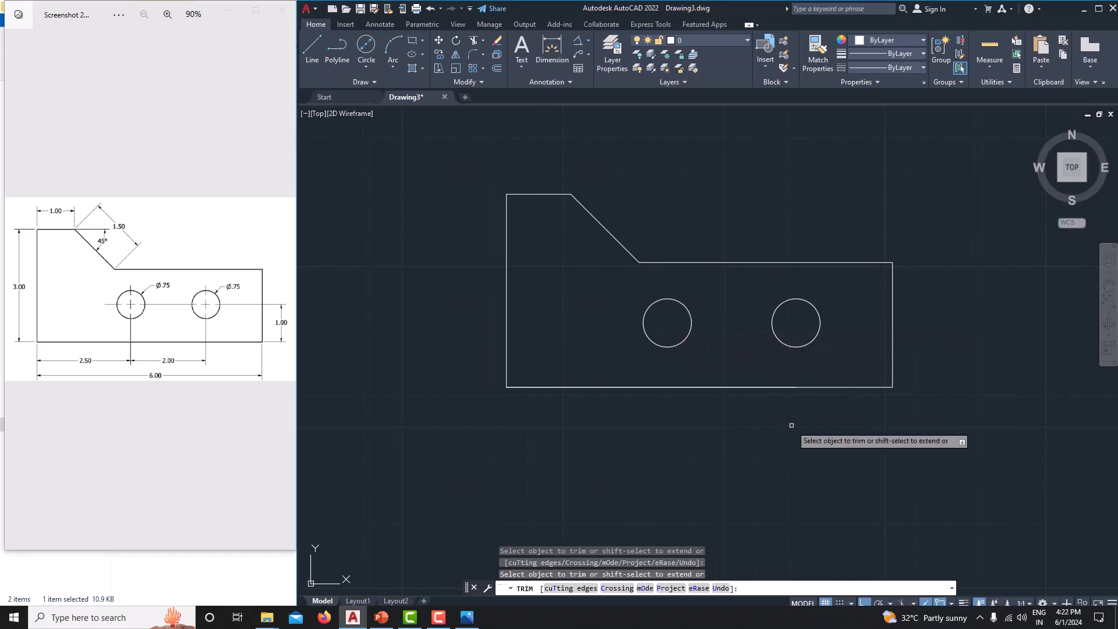
key("Escape")
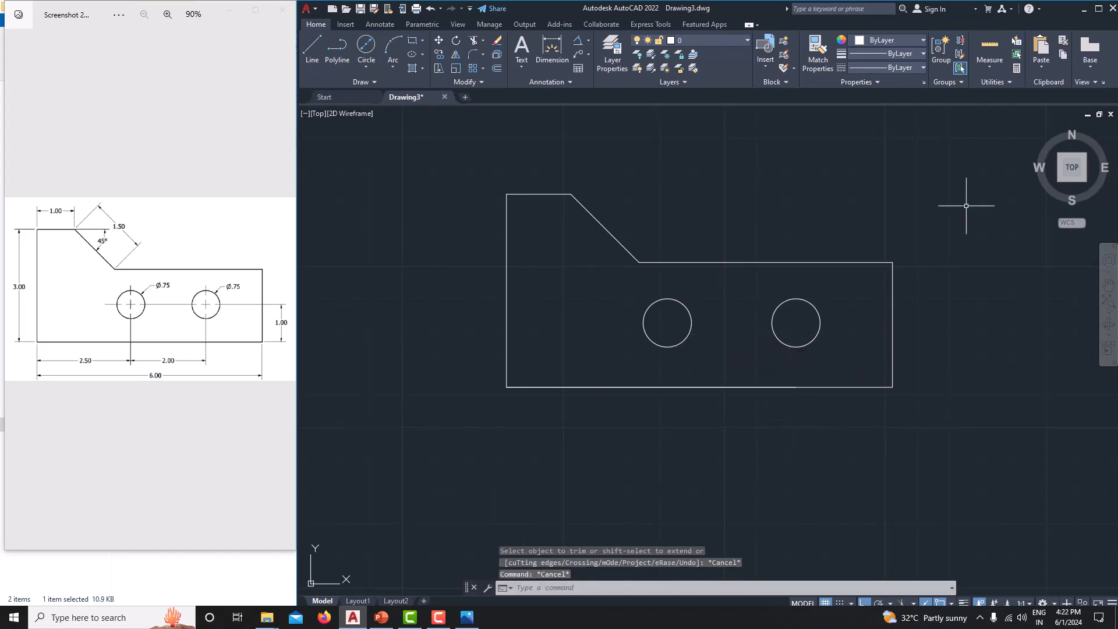
Set the lineweight of the whole plate outline and both circles to 0.35 mm, and turn on lineweight display.
left_click(883, 71)
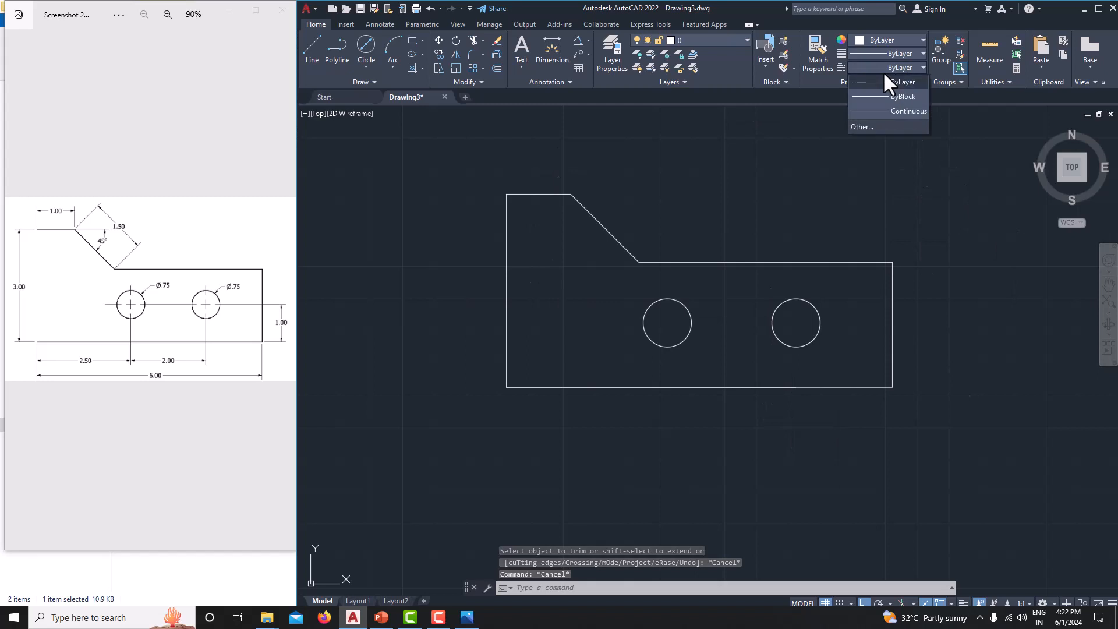
left_click(680, 181)
left_click(444, 145)
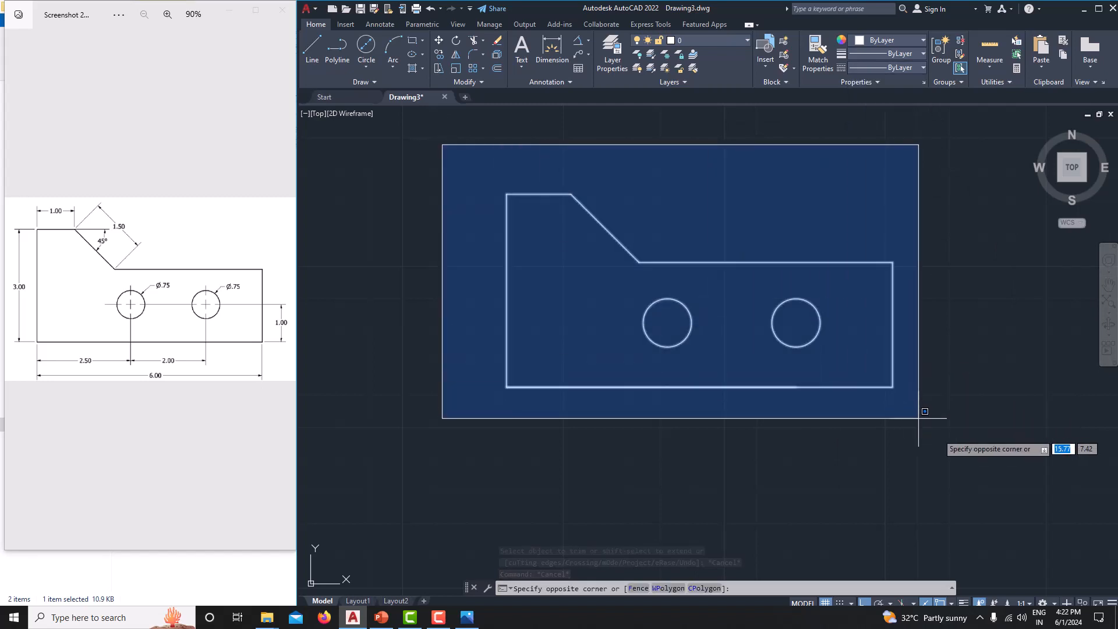
left_click(937, 434)
left_click(868, 52)
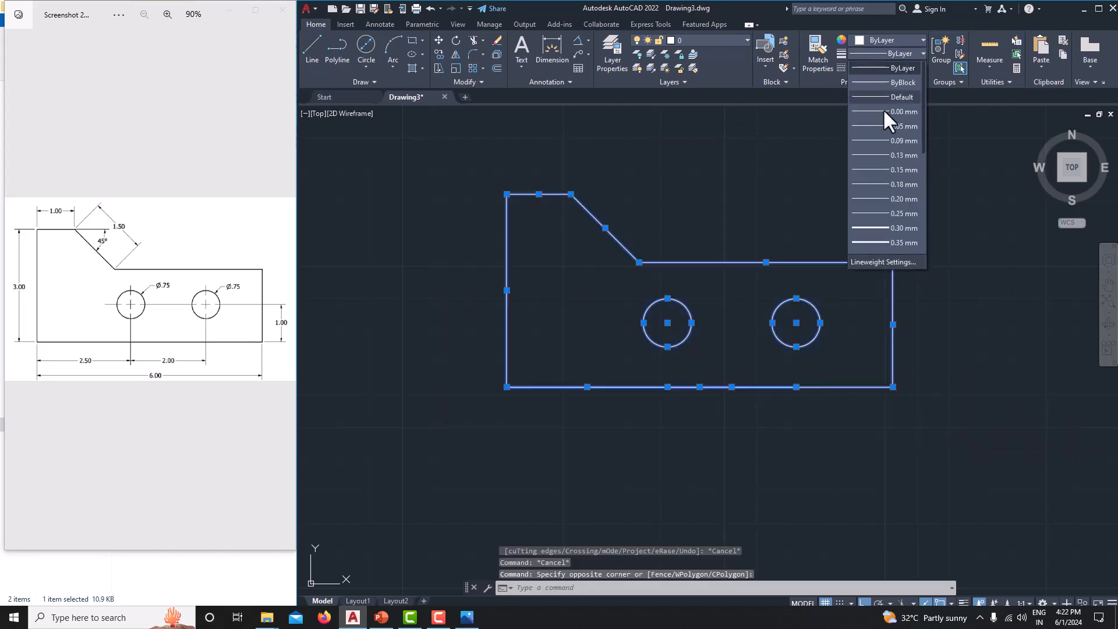
left_click(905, 241)
key("Escape")
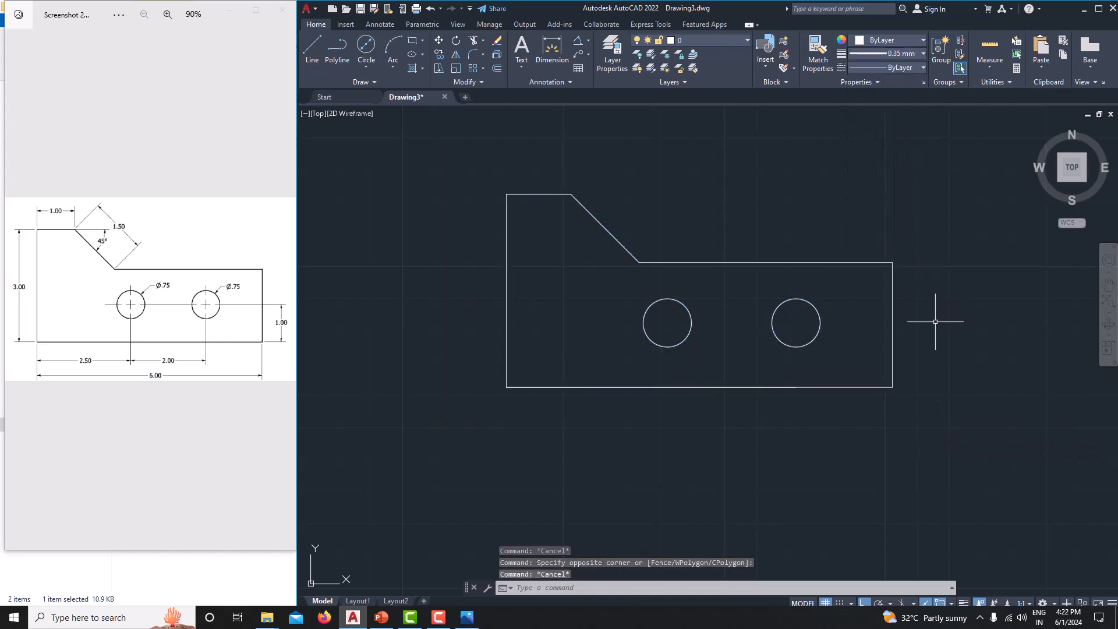
left_click(964, 604)
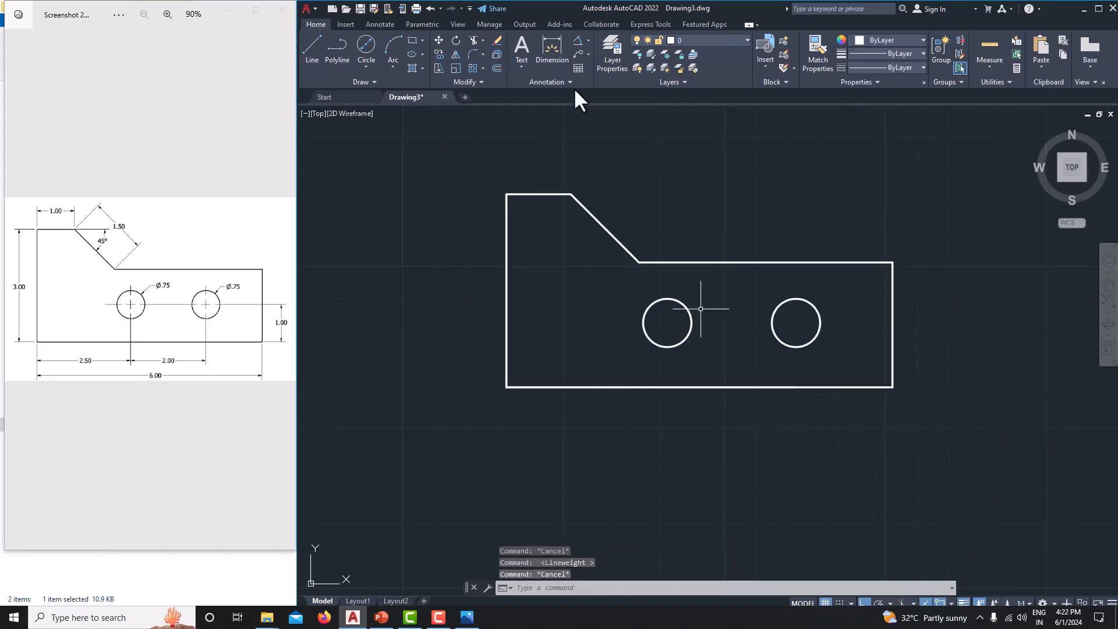
Add a vertical linear dimension for the plate's full-height left edge, placed outside to its left.
left_click(588, 41)
left_click(593, 61)
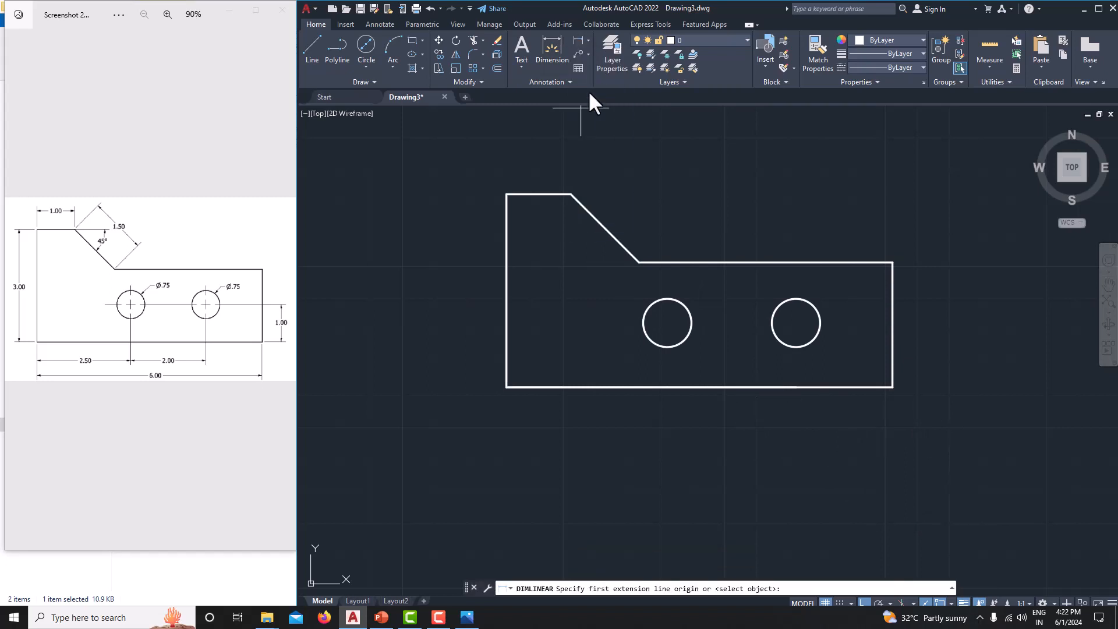
left_click(507, 194)
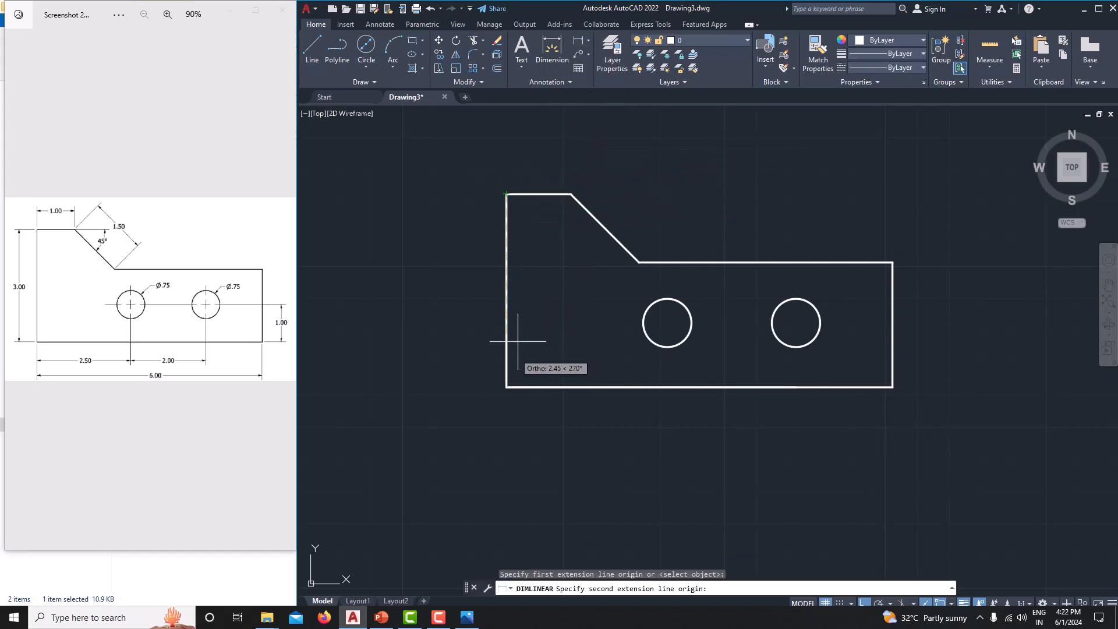
left_click(506, 386)
left_click(453, 370)
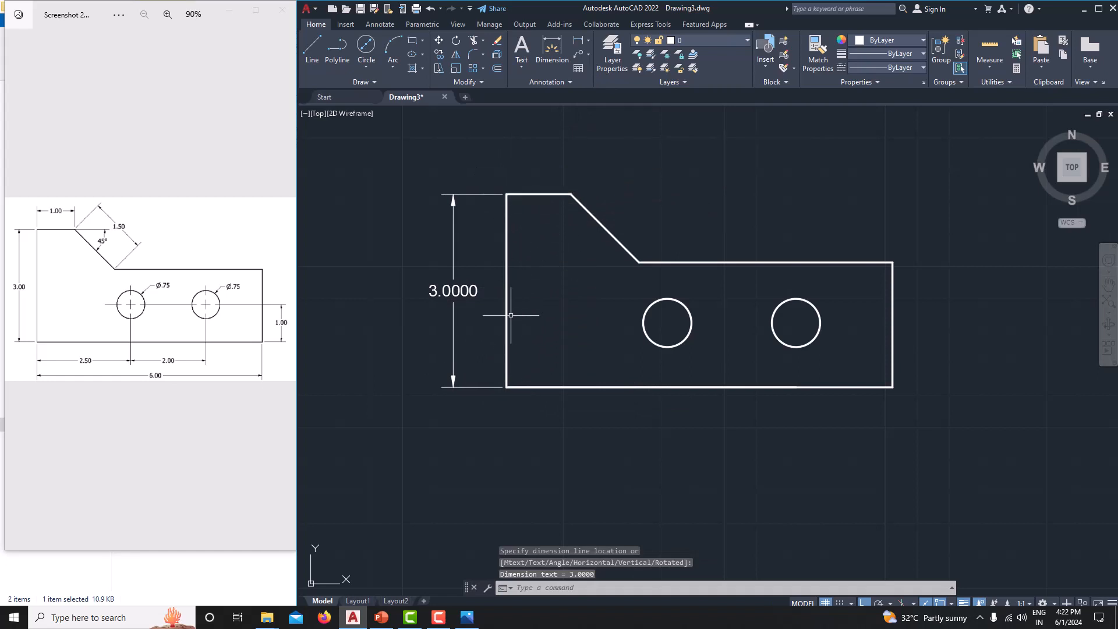
Modify the Standard dimension style to use a text height of 0.15 and an arrow size of 0.15.
middle_click_drag(546, 302, 552, 310)
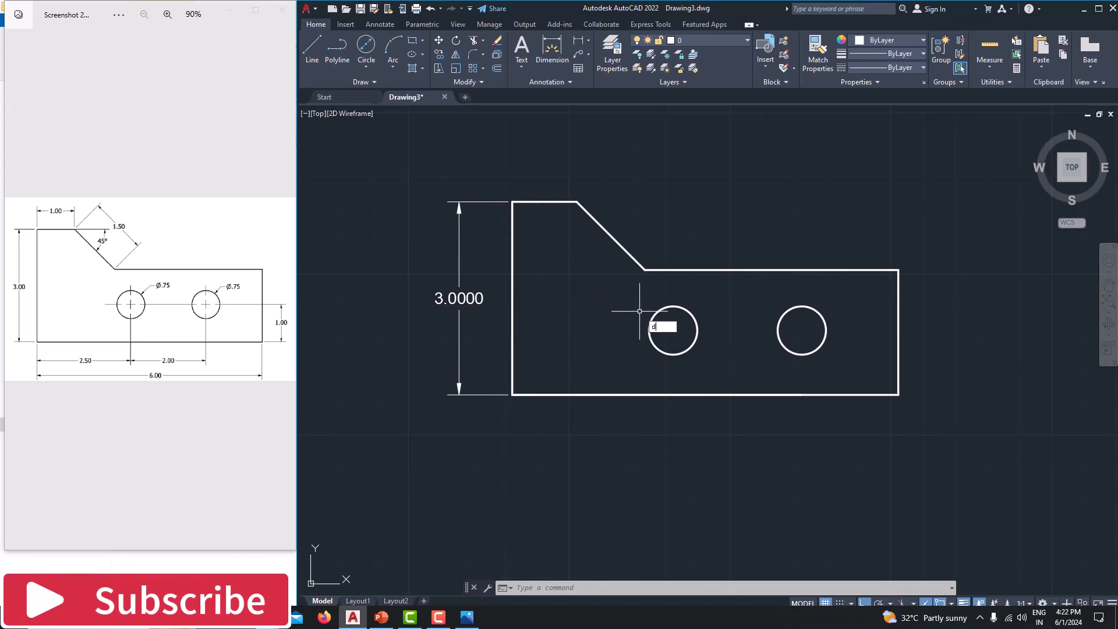
type("msty")
key("Return")
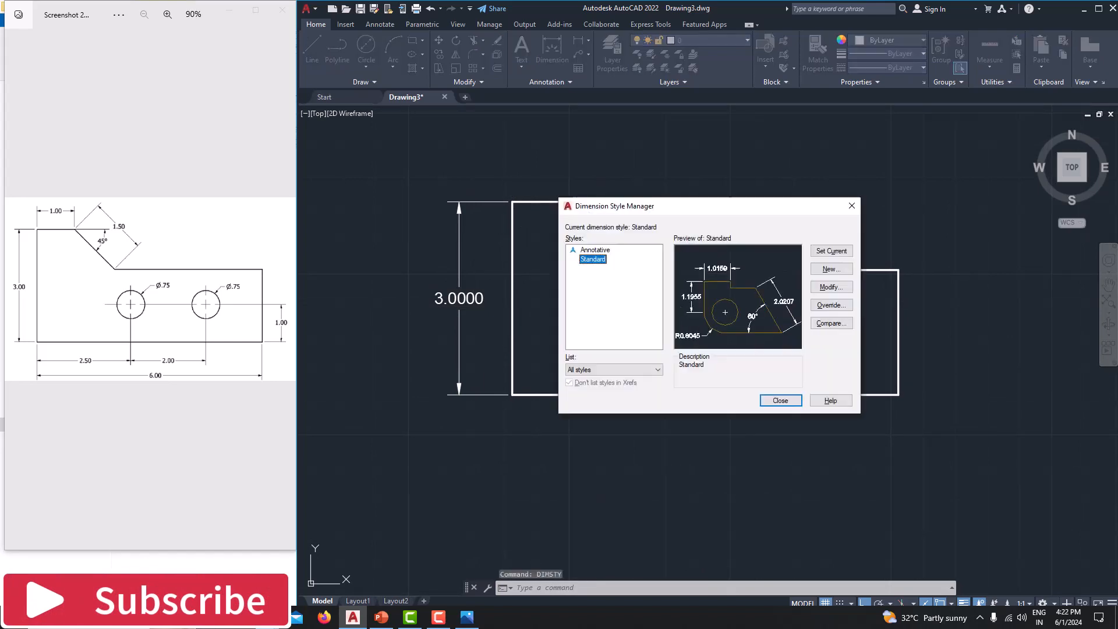
left_click(814, 289)
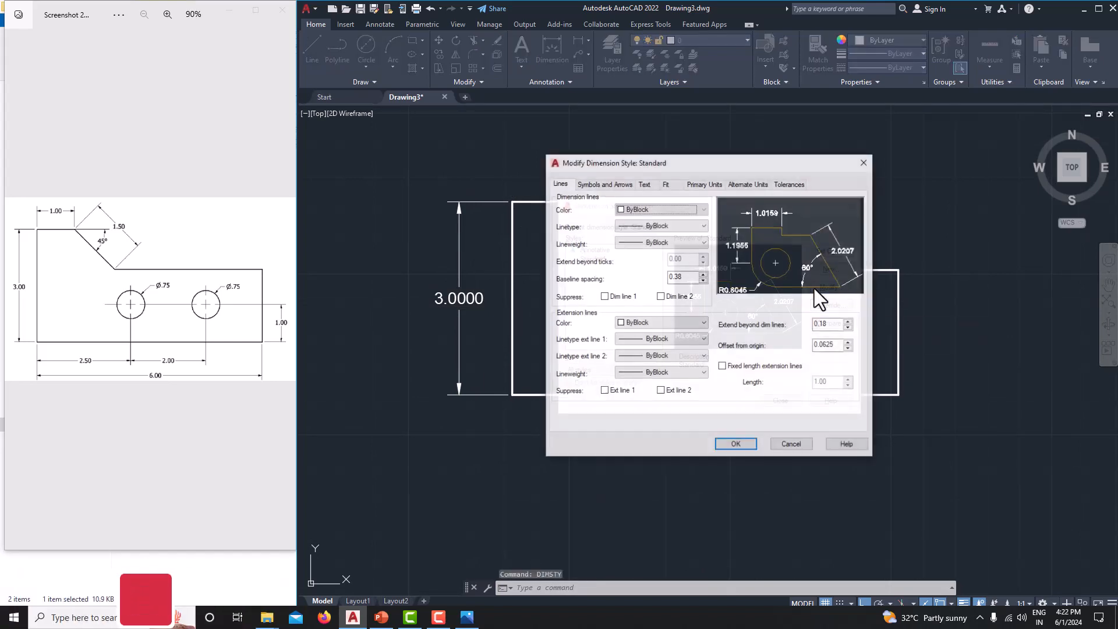
left_click(644, 184)
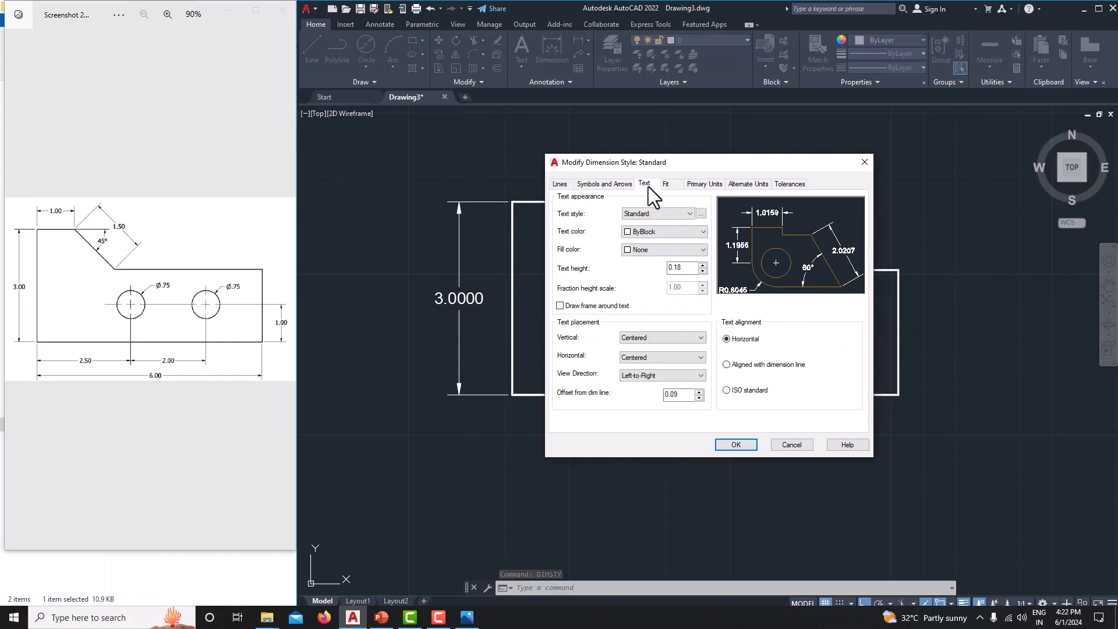
double_click(672, 266)
left_click(611, 184)
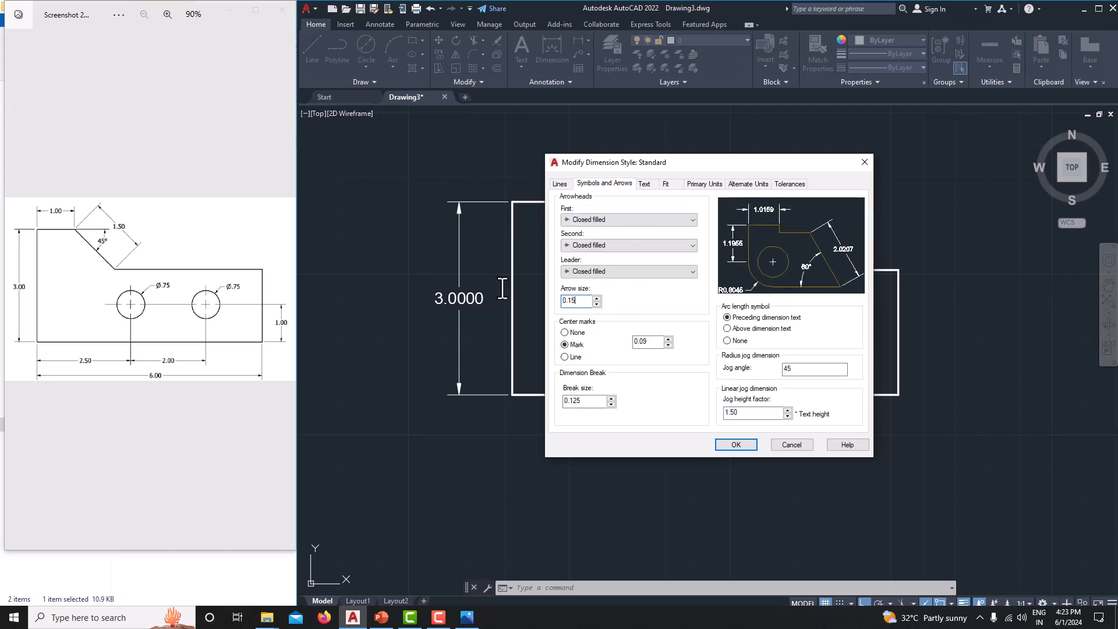
Set the dimension style's linear precision to 0.00, then save the style and close the style manager.
left_click(703, 184)
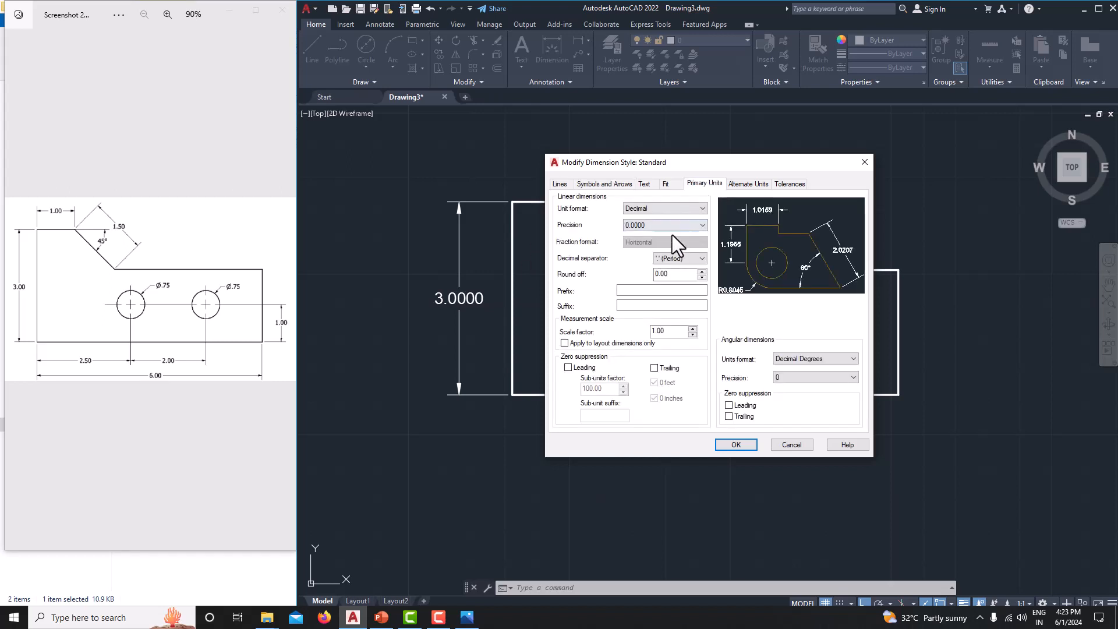
left_click(662, 226)
left_click(652, 251)
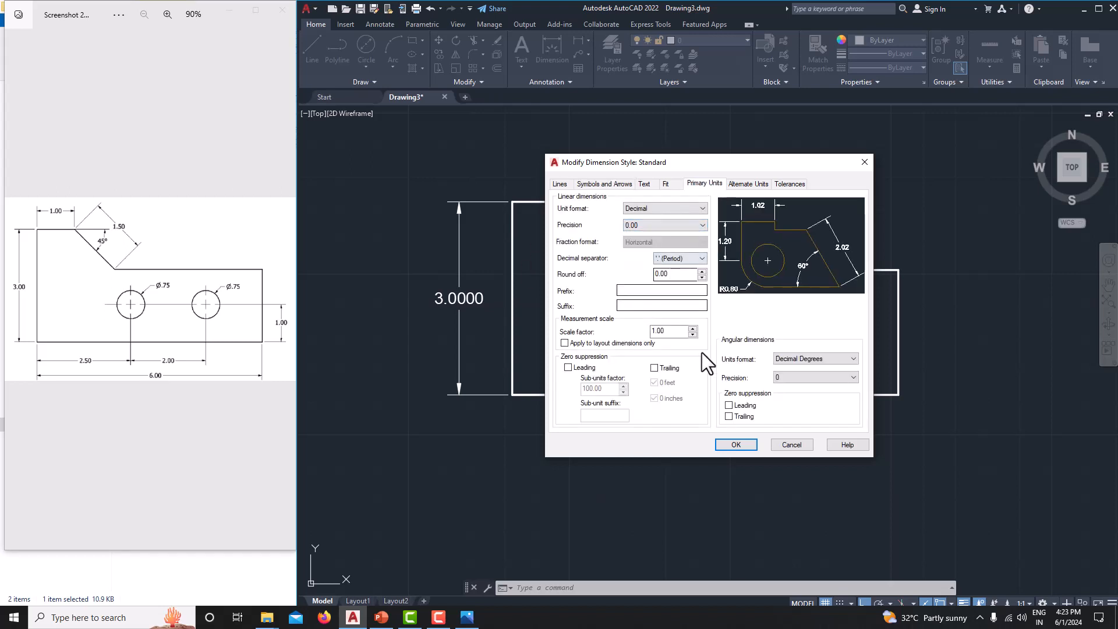
left_click(736, 445)
left_click(780, 401)
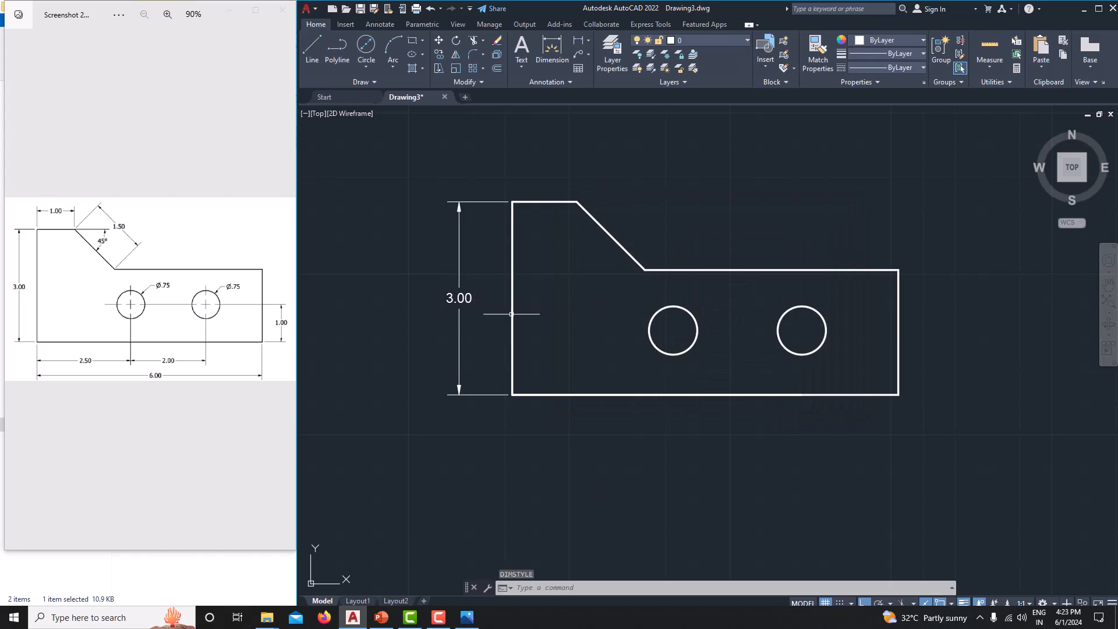
Add a horizontal linear dimension above the plate's short top edge, from its left corner to the start of the slope.
middle_click_drag(459, 300, 476, 311)
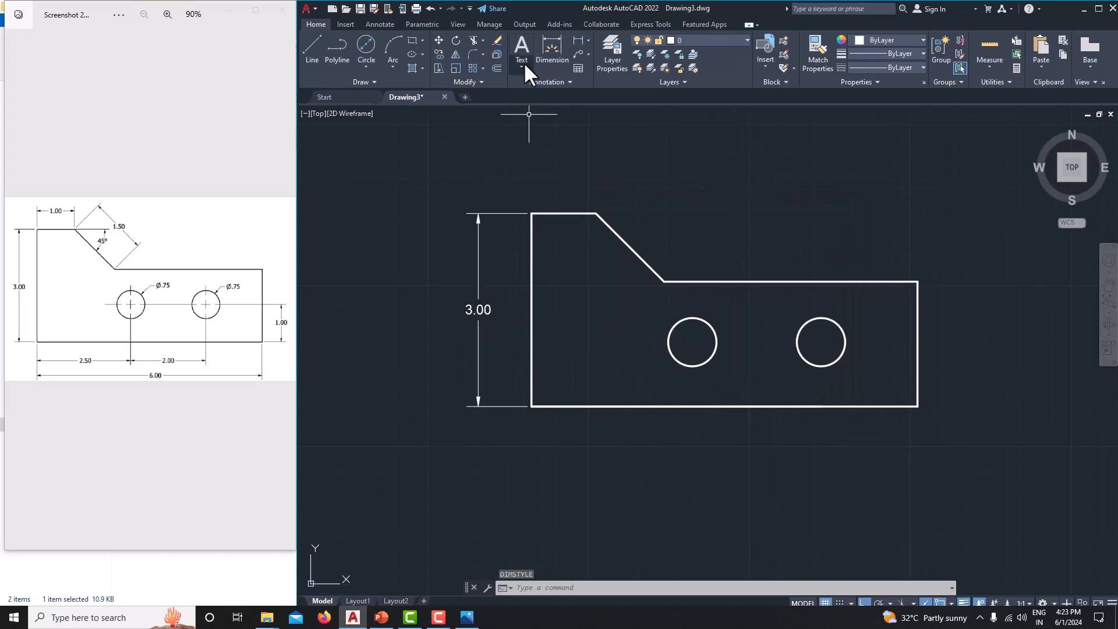
left_click(573, 41)
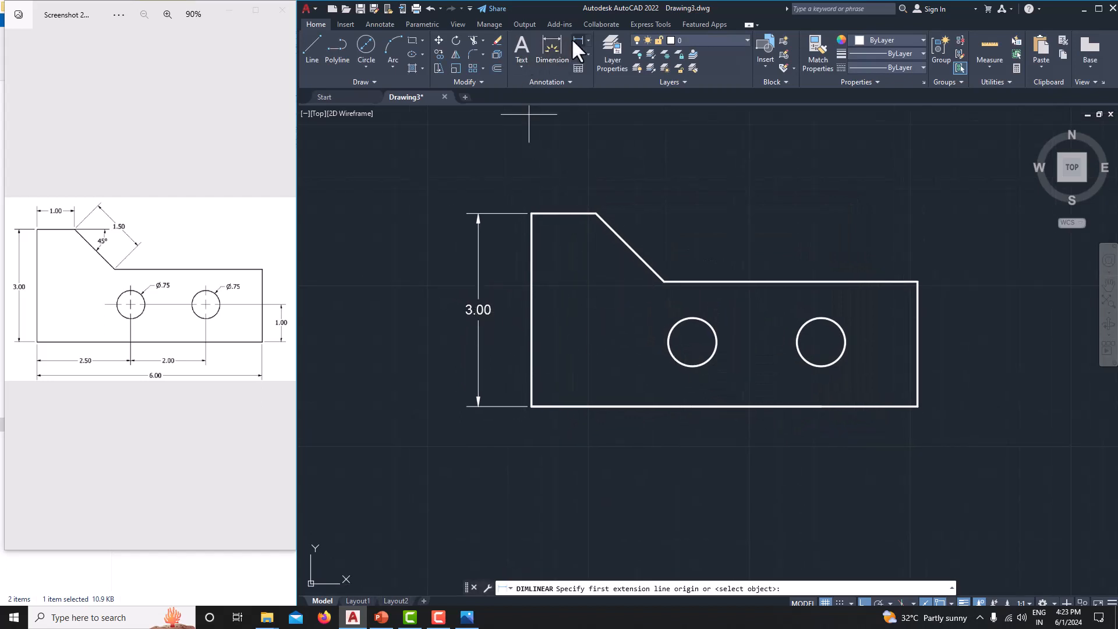
left_click(531, 213)
left_click(596, 213)
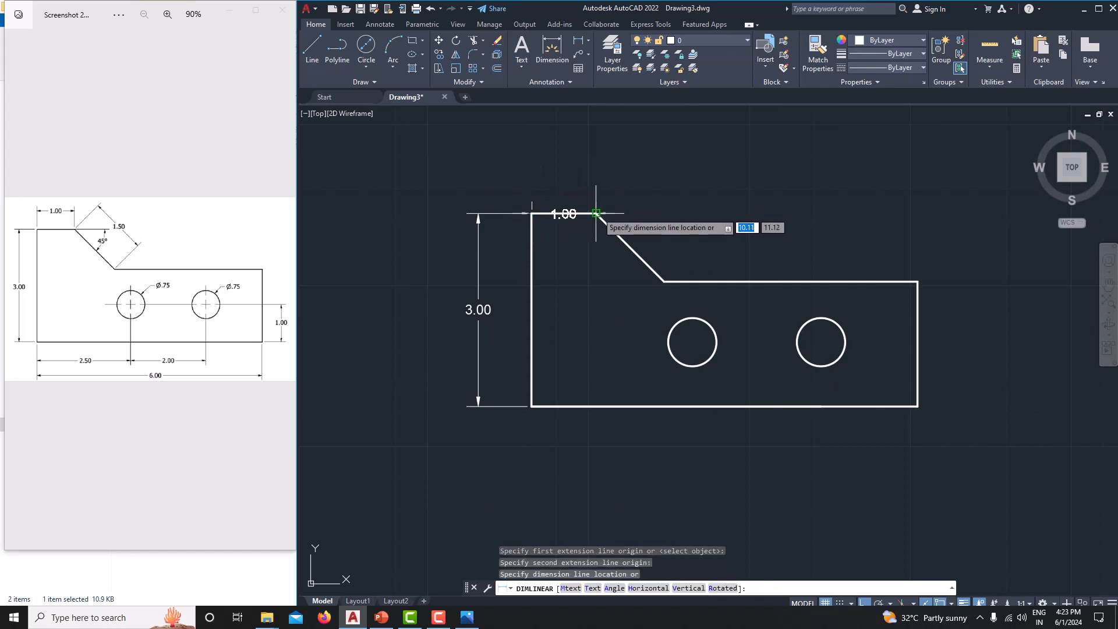
left_click(596, 184)
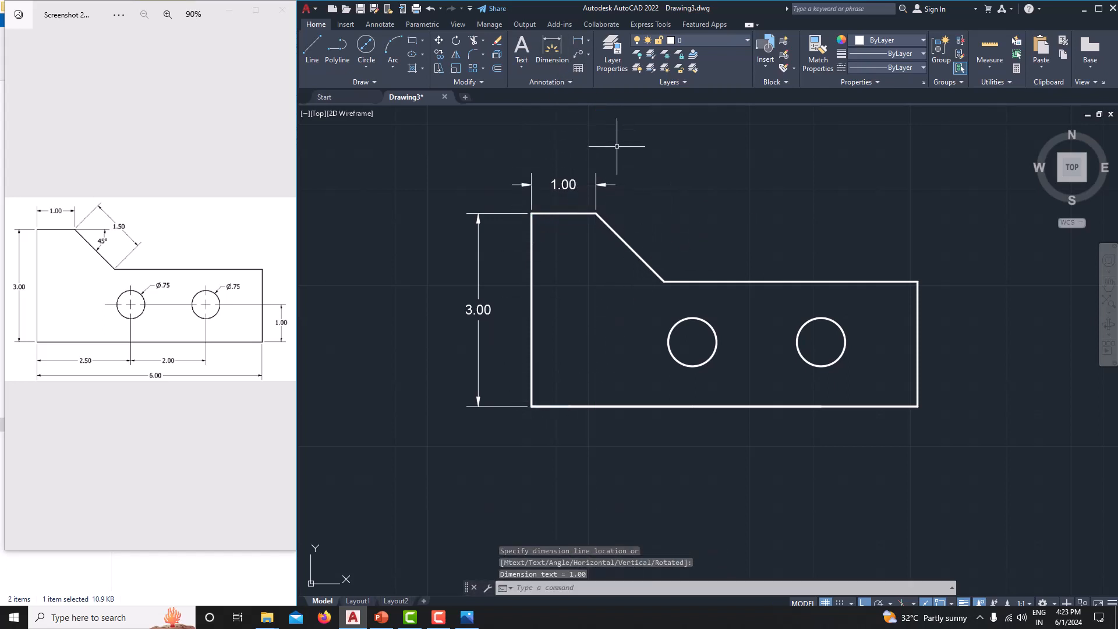
Add a linear dimension below the plate for the full length of its bottom edge.
key("Return")
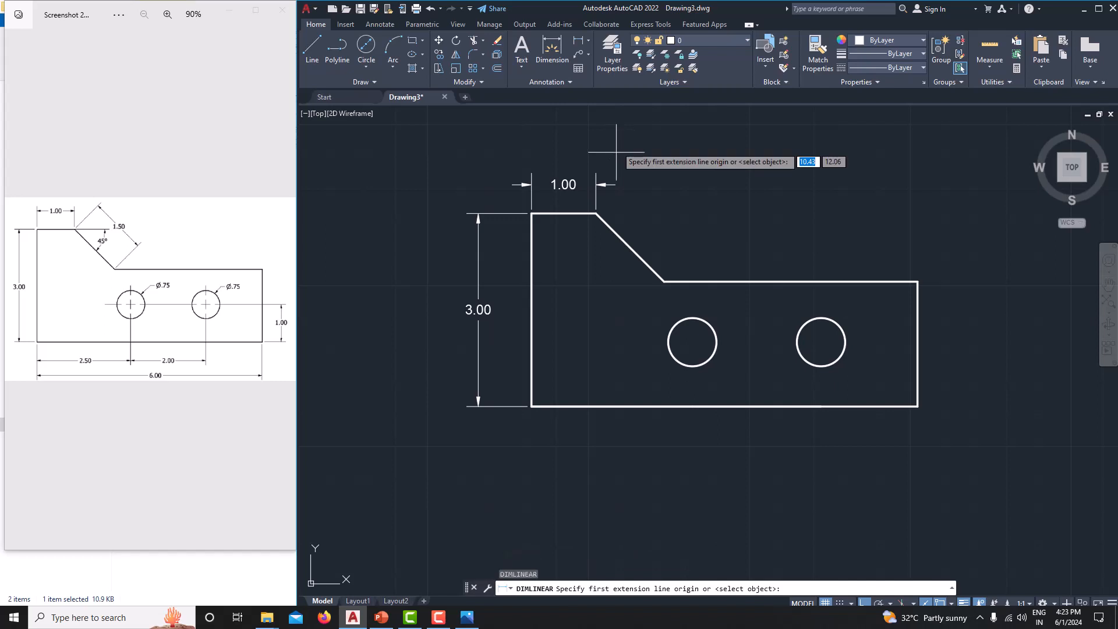
left_click(533, 406)
left_click(918, 406)
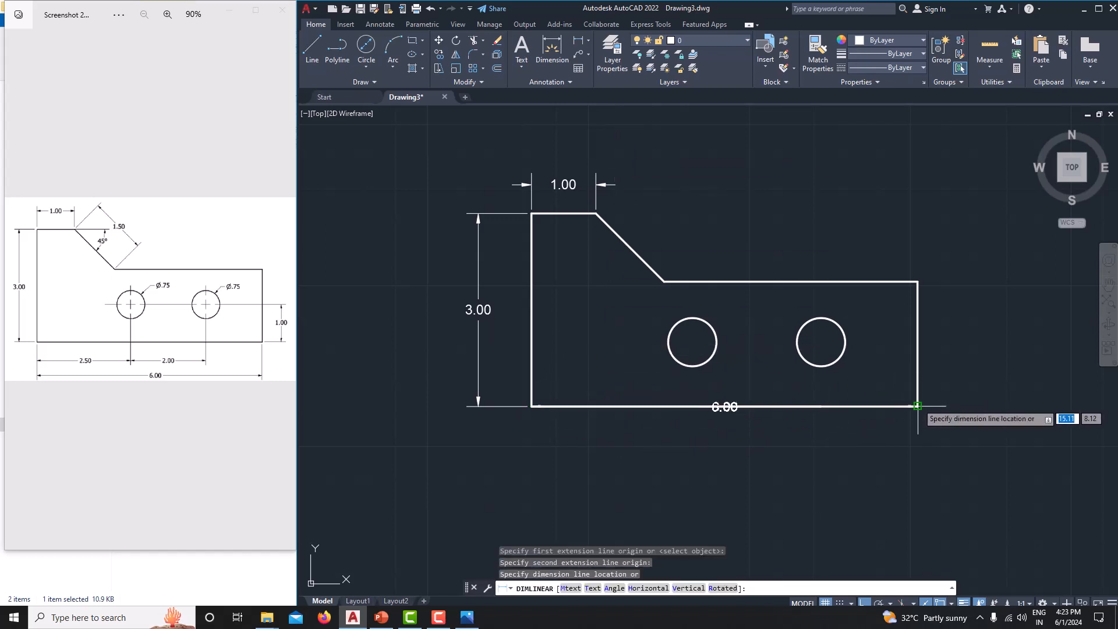
left_click(893, 465)
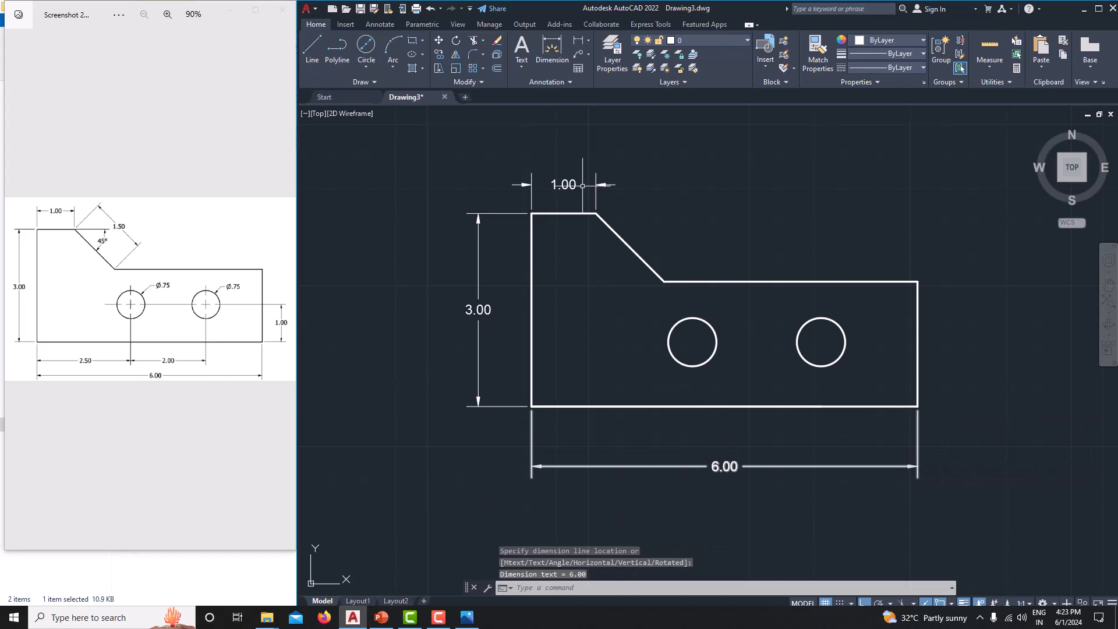
Dimension the horizontal distance from the plate's lower-left corner to the first hole's center, placed between the plate and the overall length dimension.
key("Return")
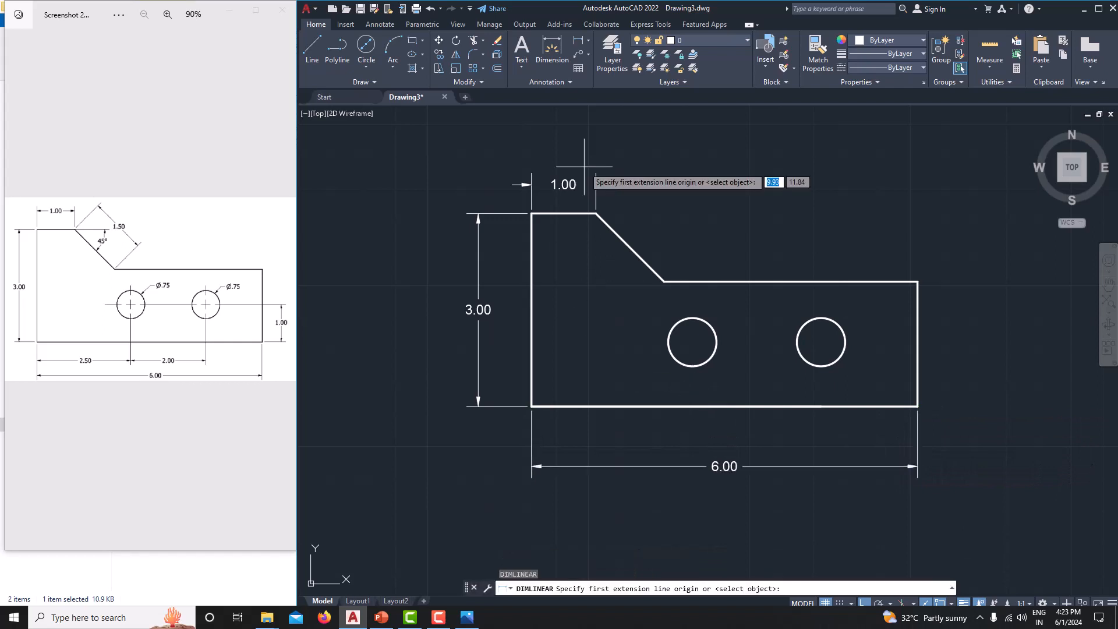
left_click(533, 408)
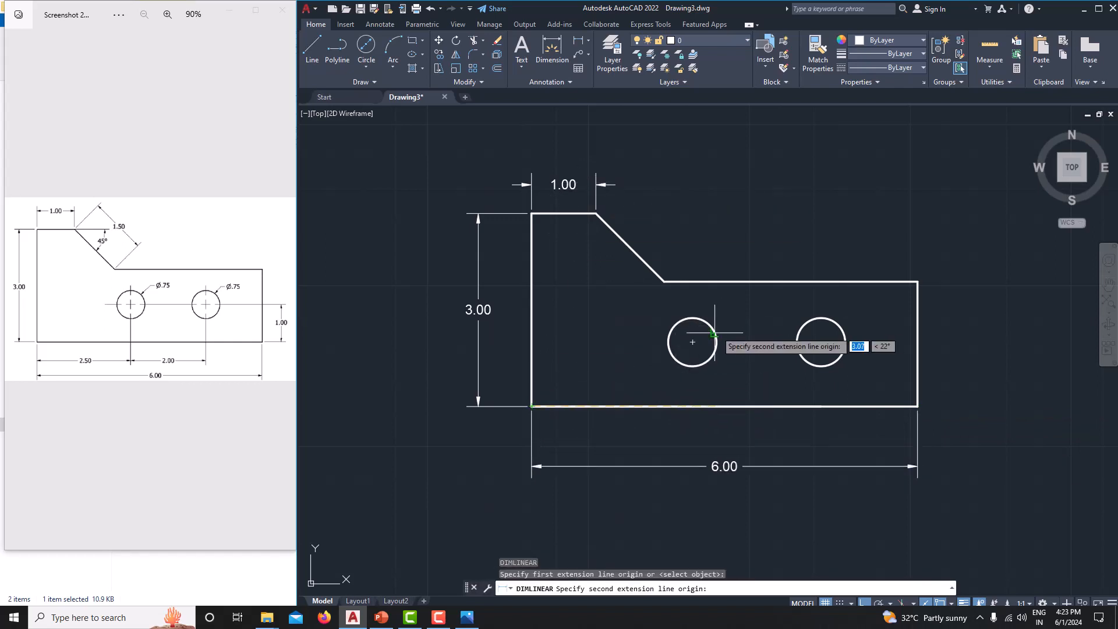
left_click(692, 342)
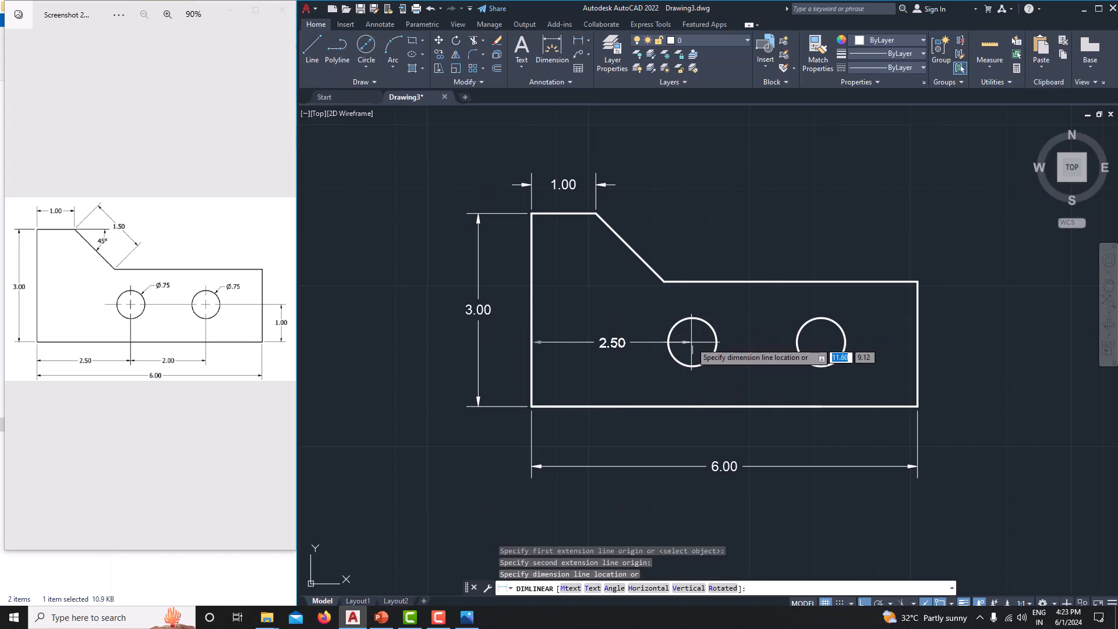
left_click(684, 434)
Dimension the horizontal distance between the two hole centers, in line with the first hole's position dimension.
key("Return")
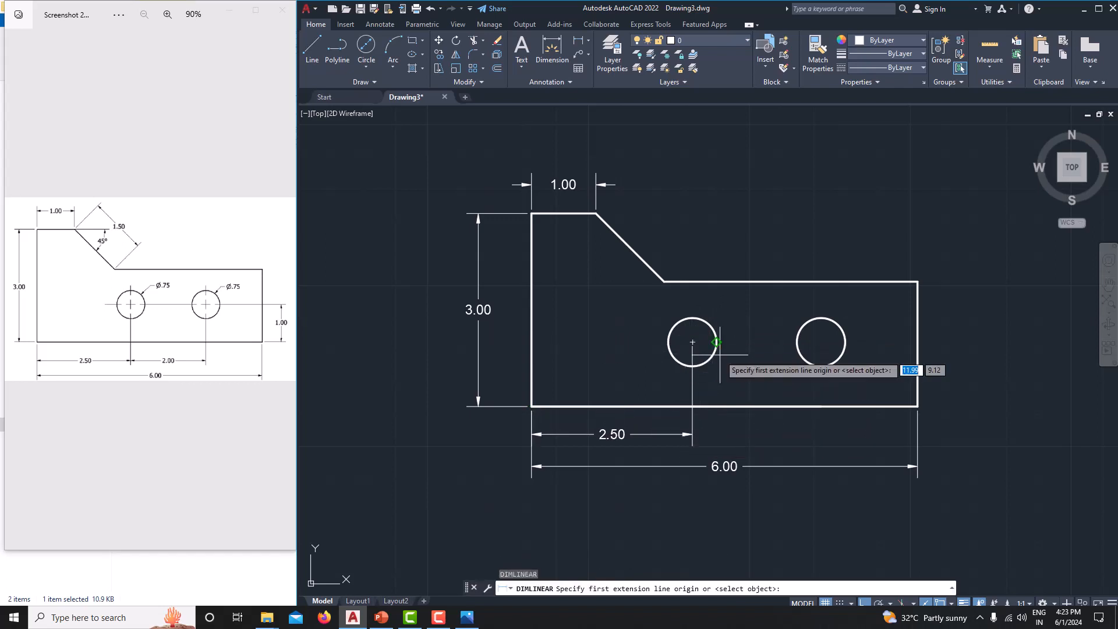
left_click(692, 343)
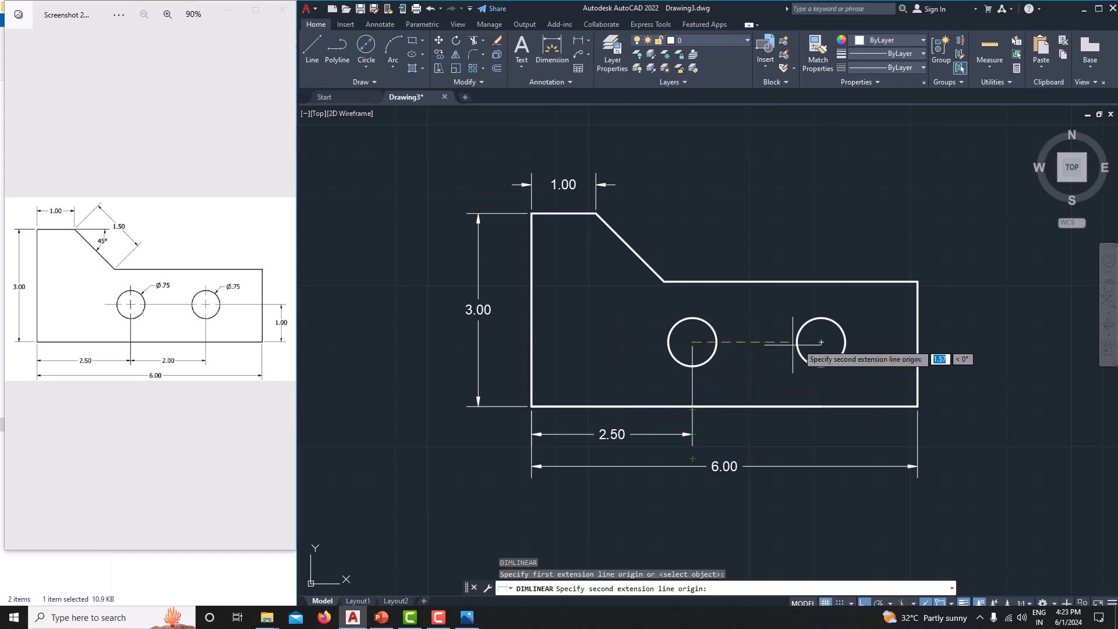
left_click(821, 342)
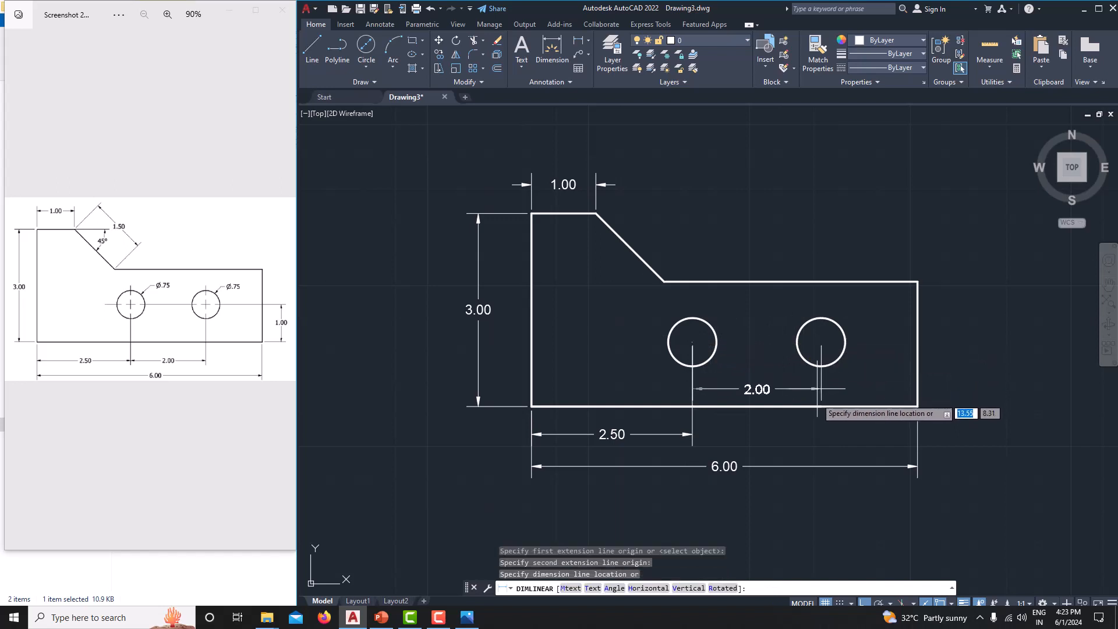
left_click(816, 434)
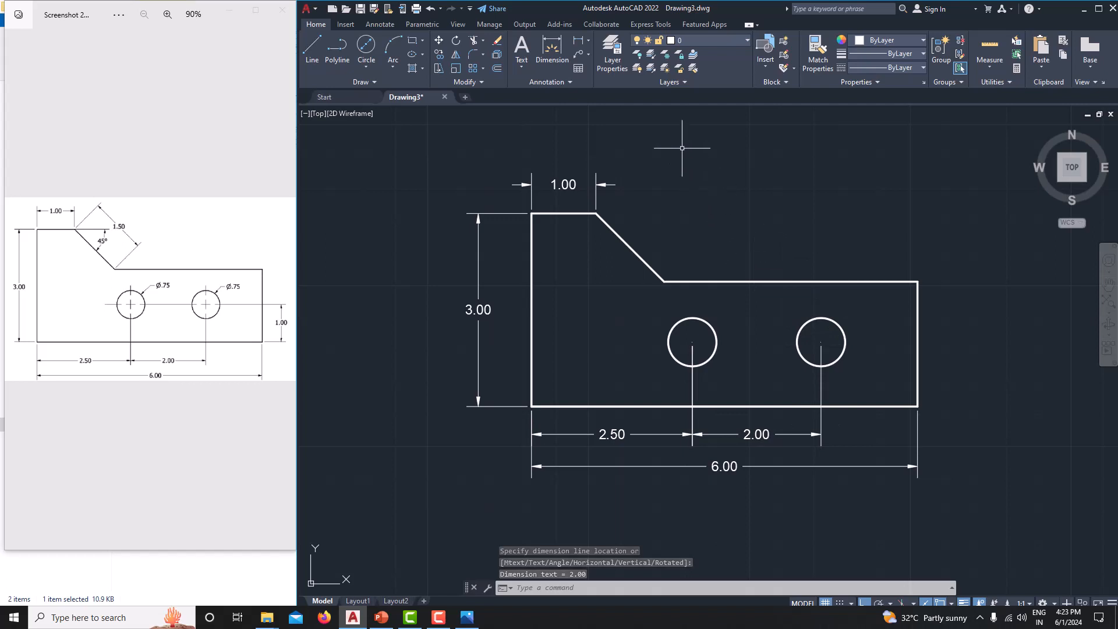
Add a vertical linear dimension from the second hole's center to the plate's lower-right corner, placed outside the right edge.
key("Return")
left_click(821, 343)
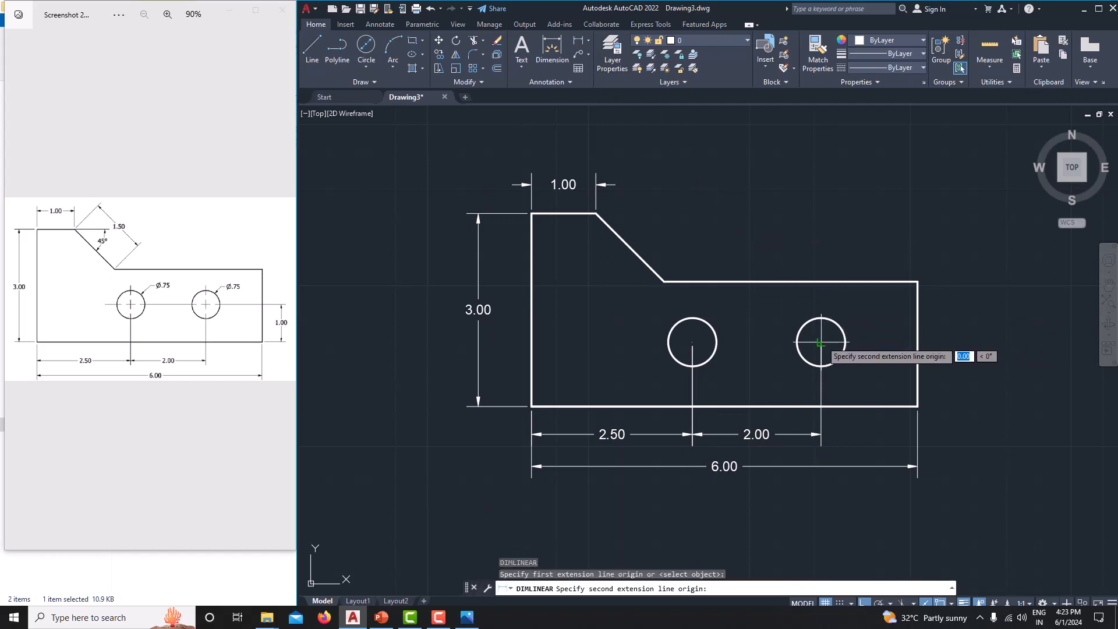
left_click(918, 406)
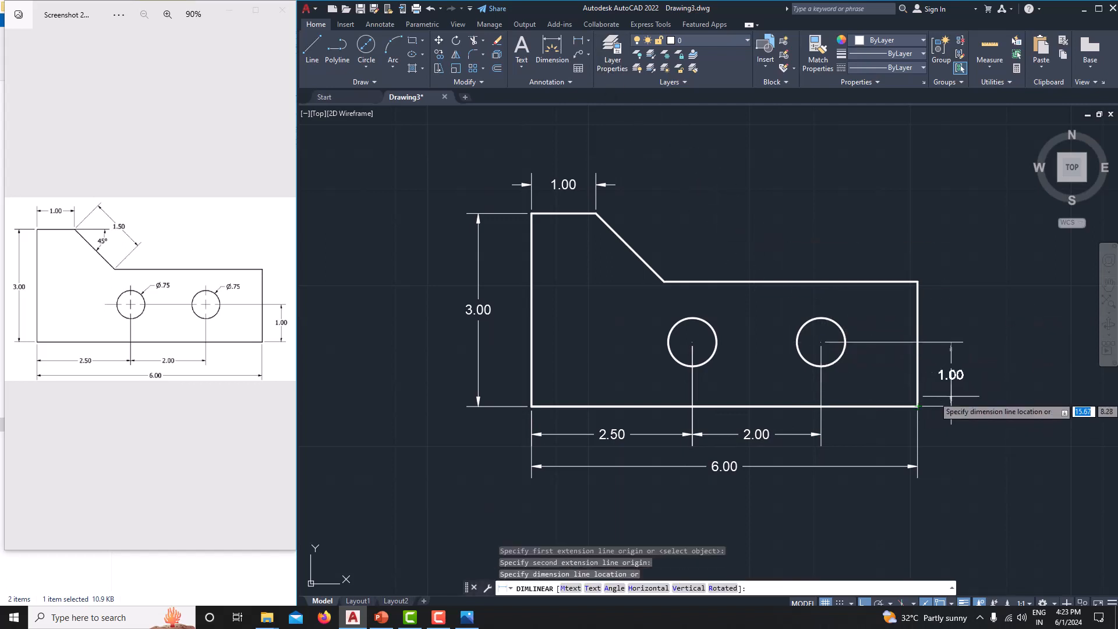
left_click(962, 391)
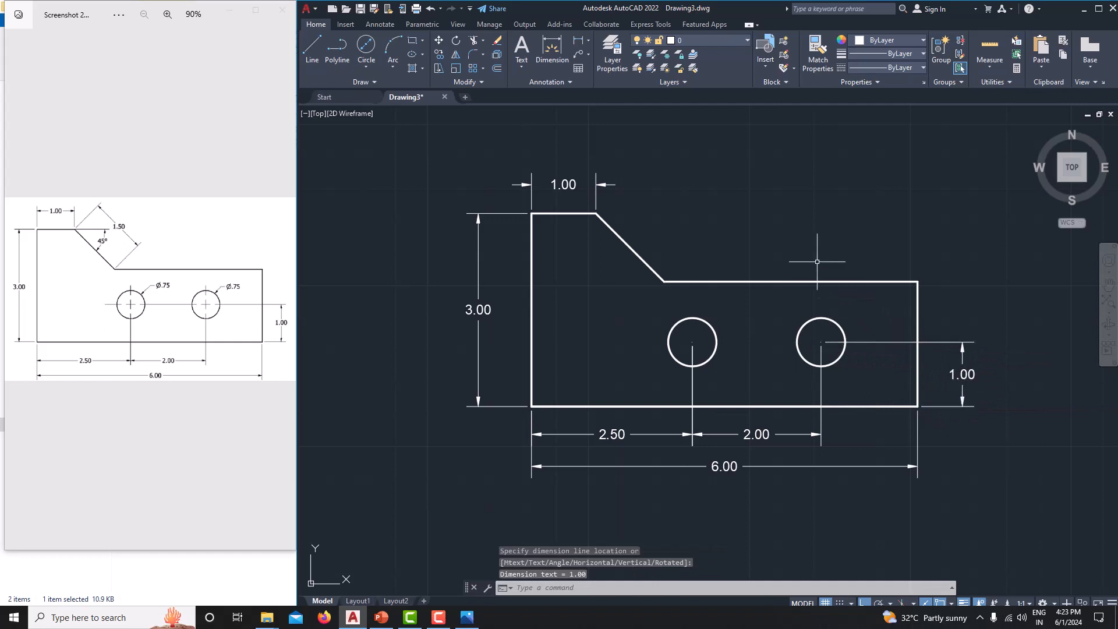
Add a diameter dimension to the left hole, with its text placed above the plate's stepped edge.
left_click(588, 40)
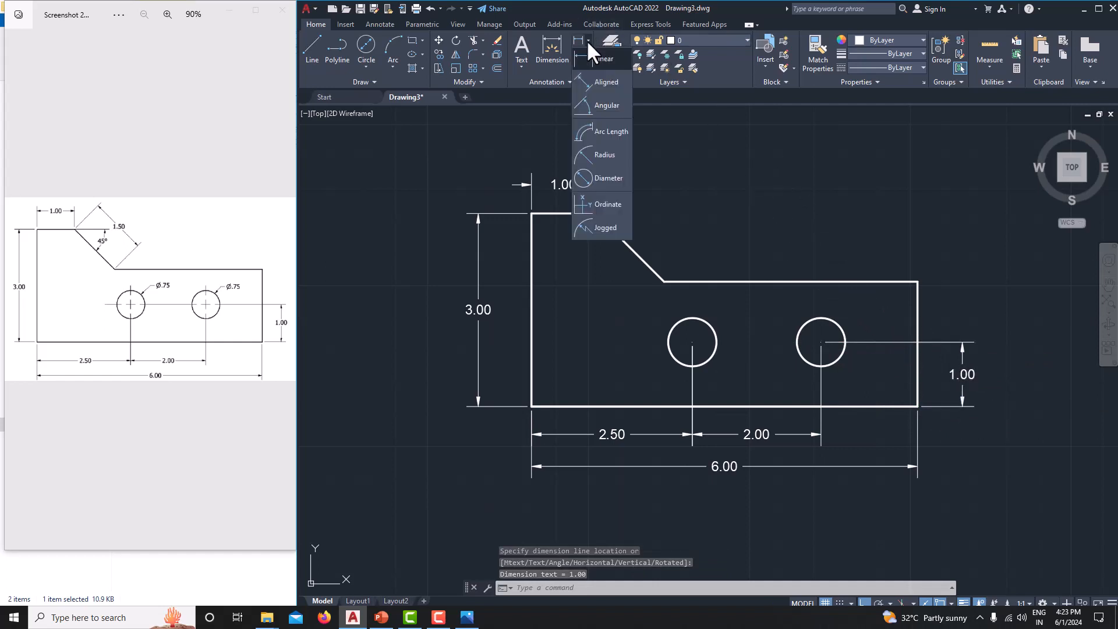
left_click(597, 232)
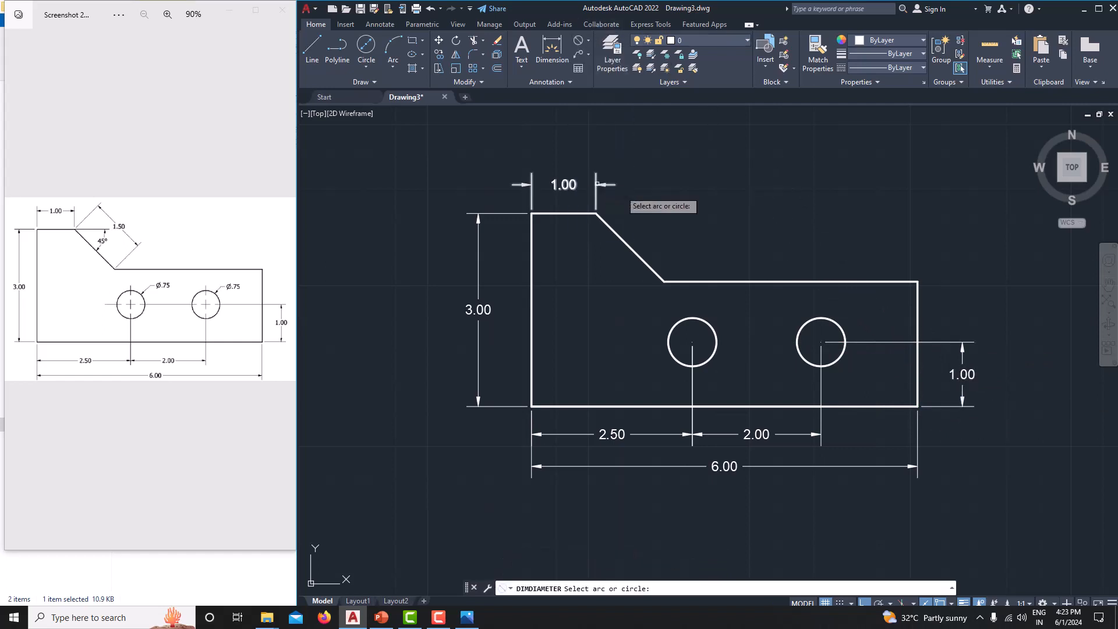
left_click(711, 327)
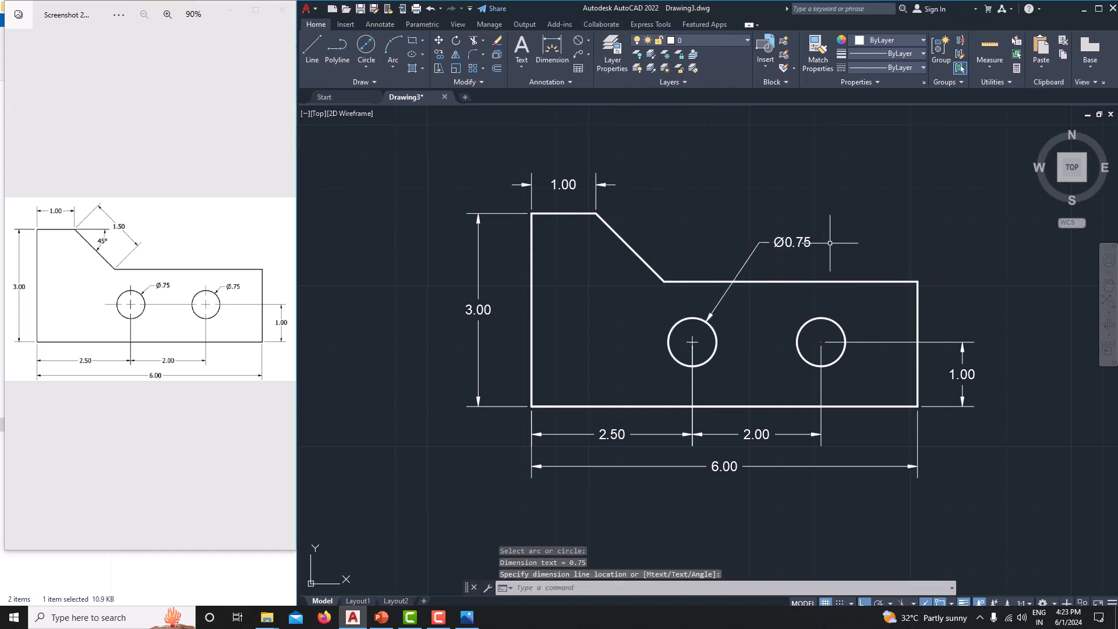
Append ", 2 HOLES" to the text of the left hole's diameter dimension.
left_click(811, 236)
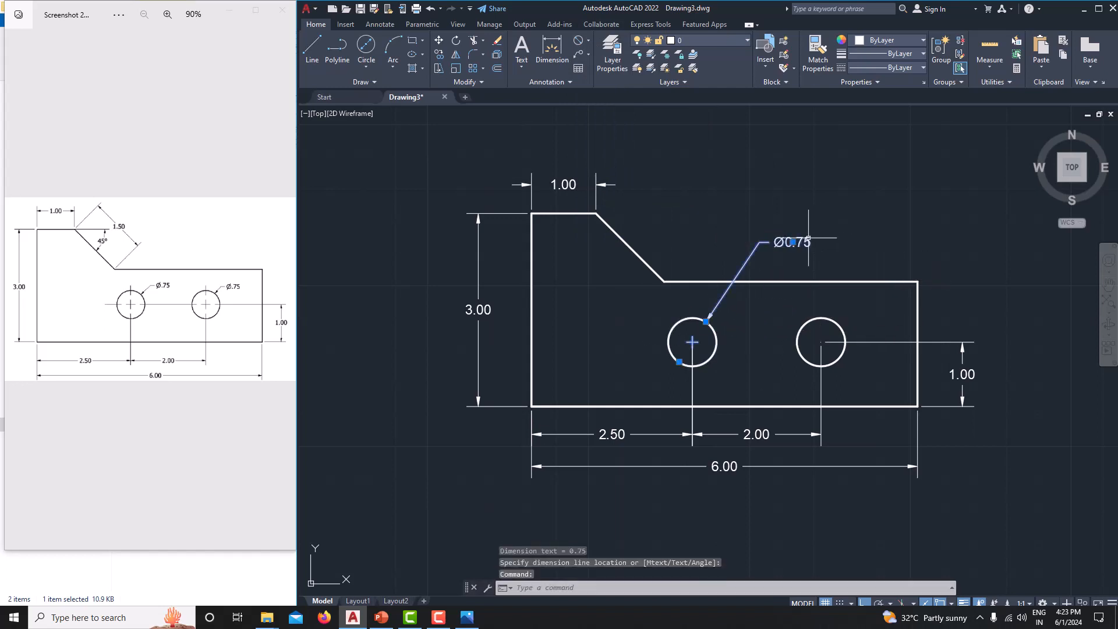
double_click(809, 243)
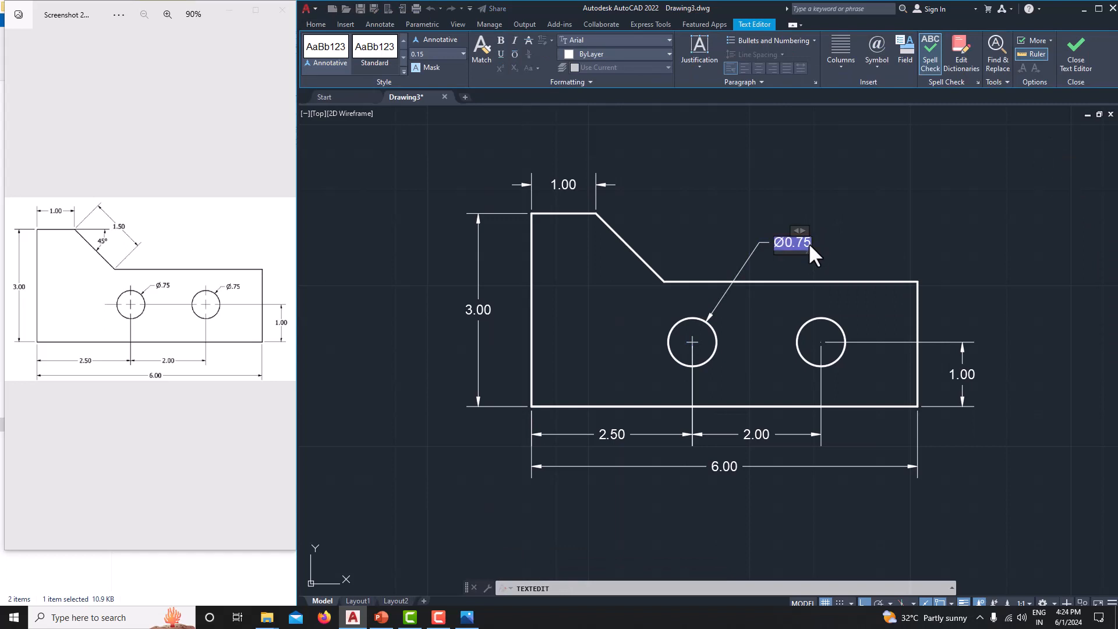
type(", 2 HOLES")
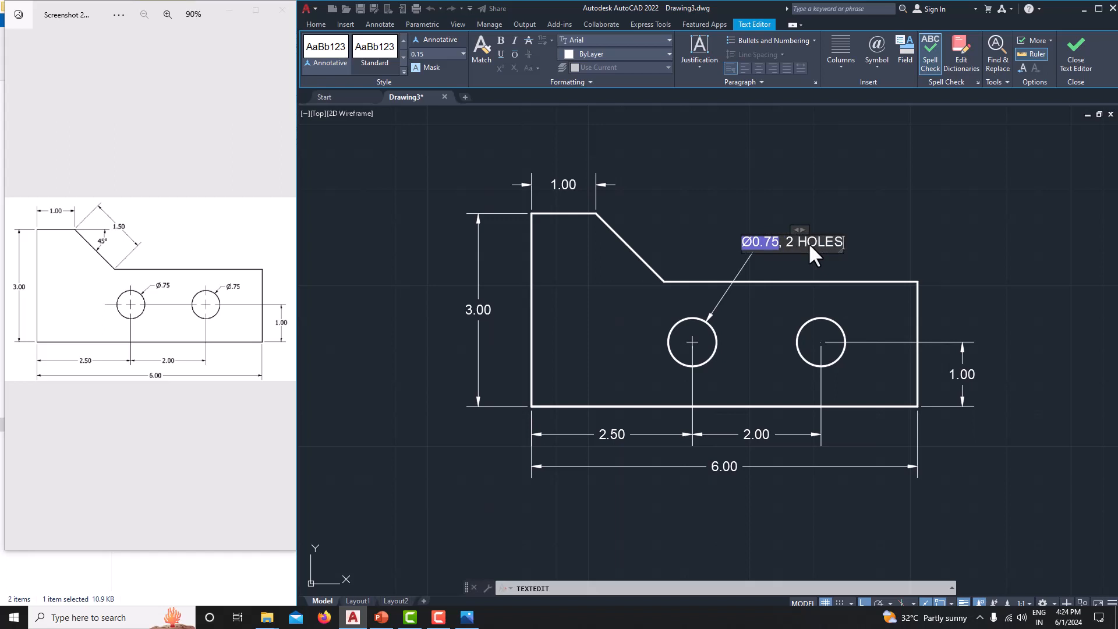
key("Return")
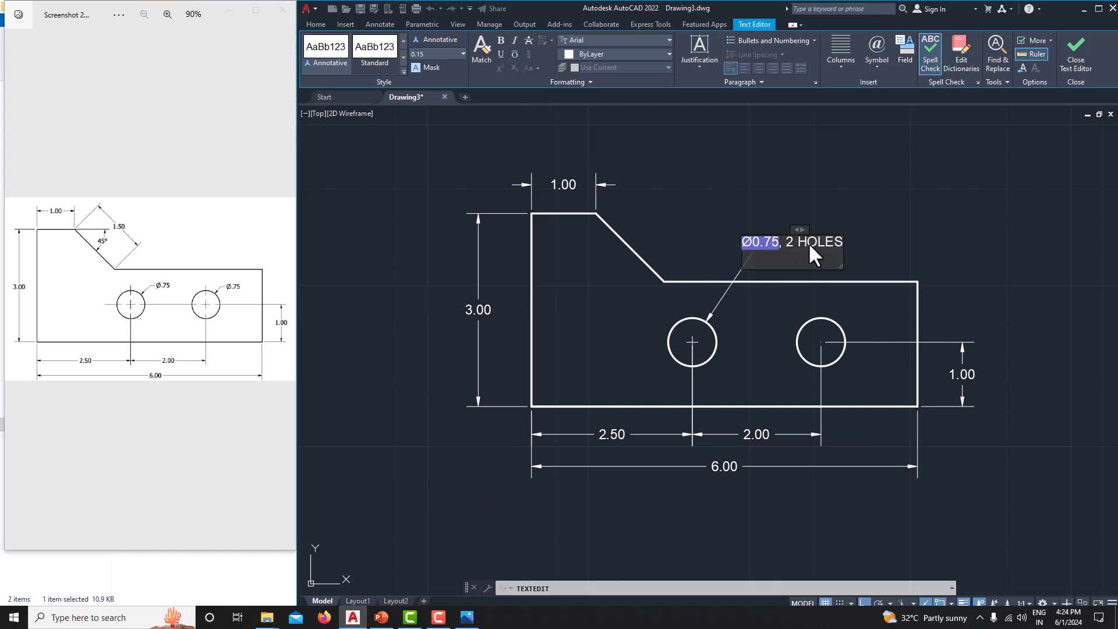
left_click(845, 260)
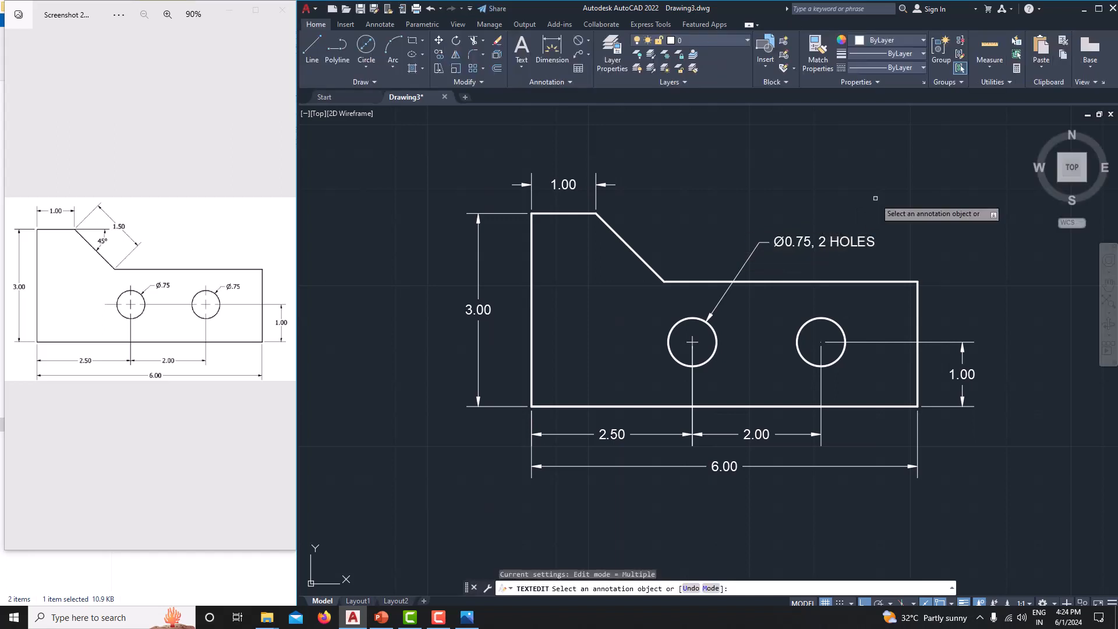
Add an angular dimension between the sloped edge and the short top edge, with its arc close to their shared corner.
scroll(845, 260, "up", 2)
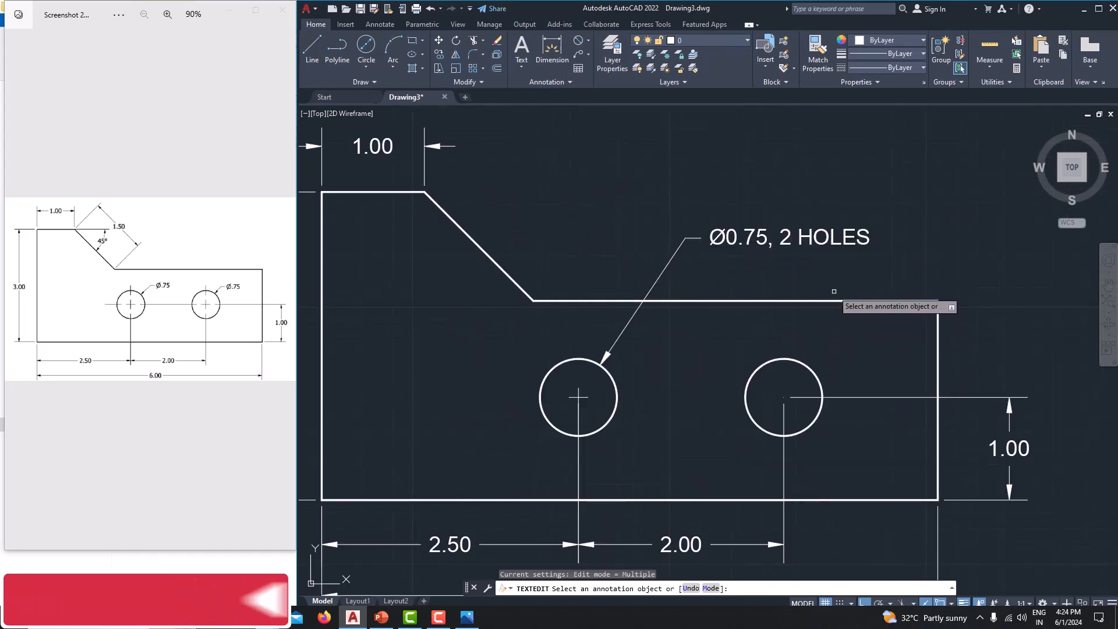
scroll(823, 294, "down", 2)
middle_click_drag(823, 294, 810, 294)
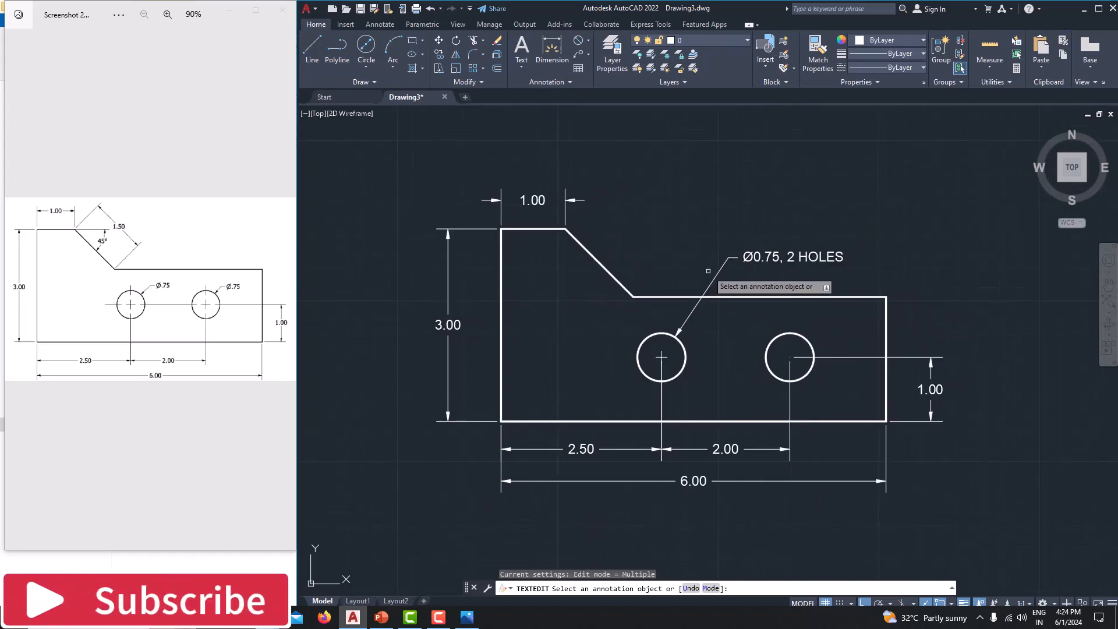
left_click(587, 42)
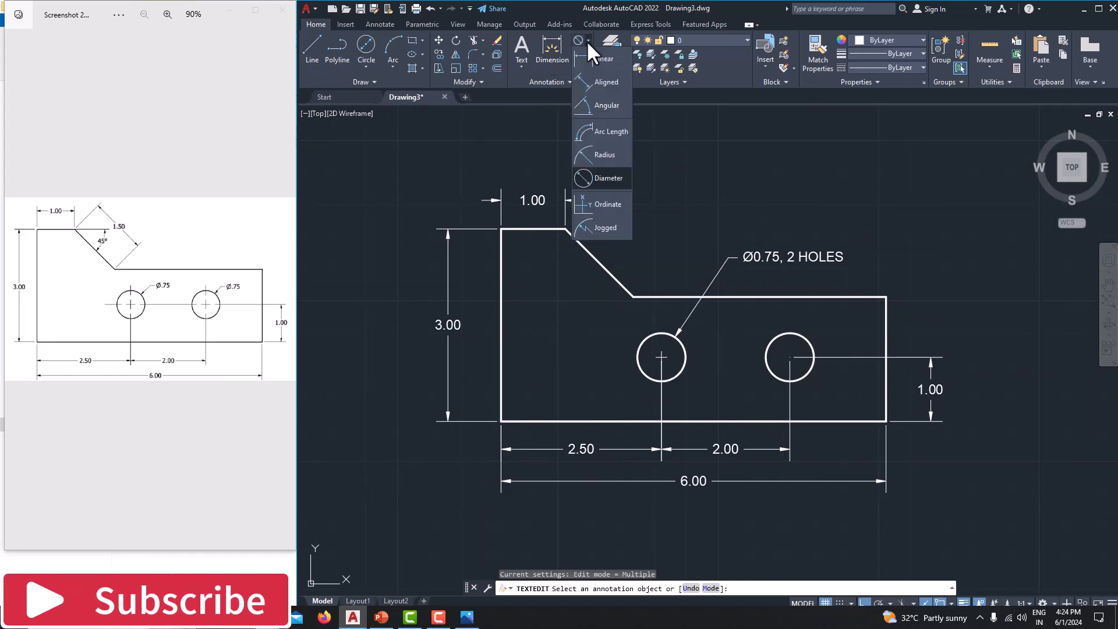
left_click(605, 113)
left_click(577, 246)
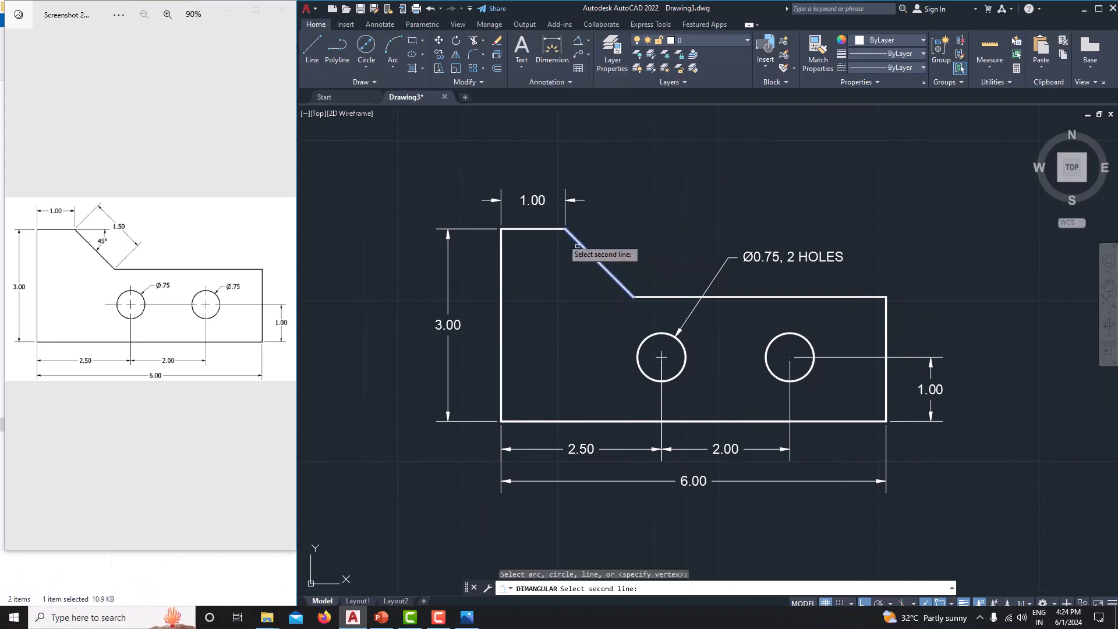
left_click(553, 229)
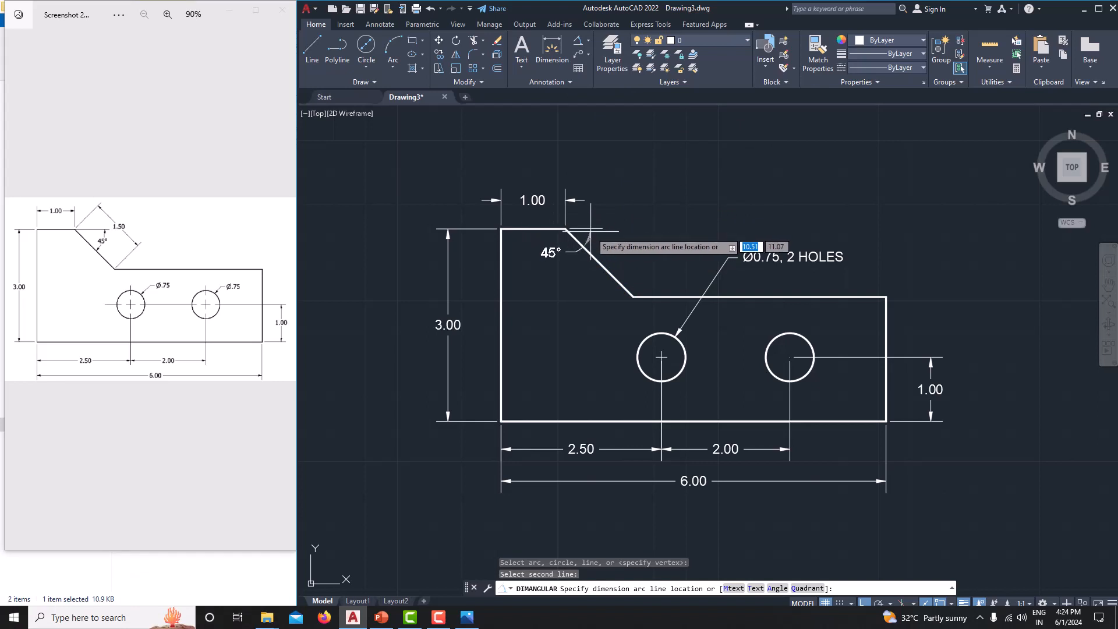
left_click(591, 231)
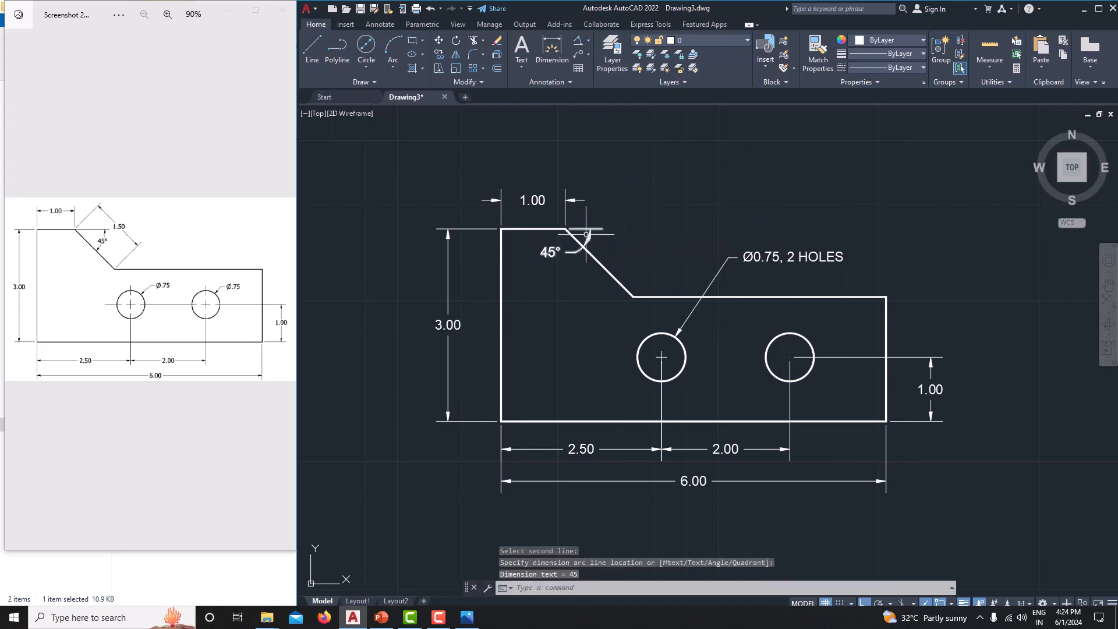
Add an aligned dimension along the sloped edge between its two endpoints, placed just outside the plate.
left_click(589, 42)
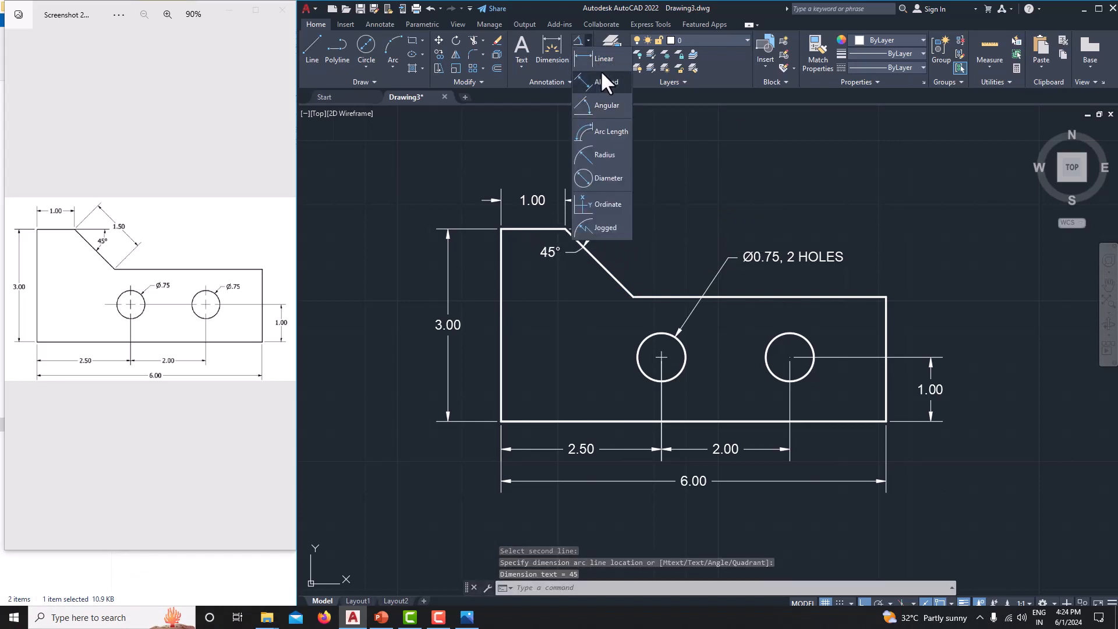
left_click(605, 96)
left_click(565, 229)
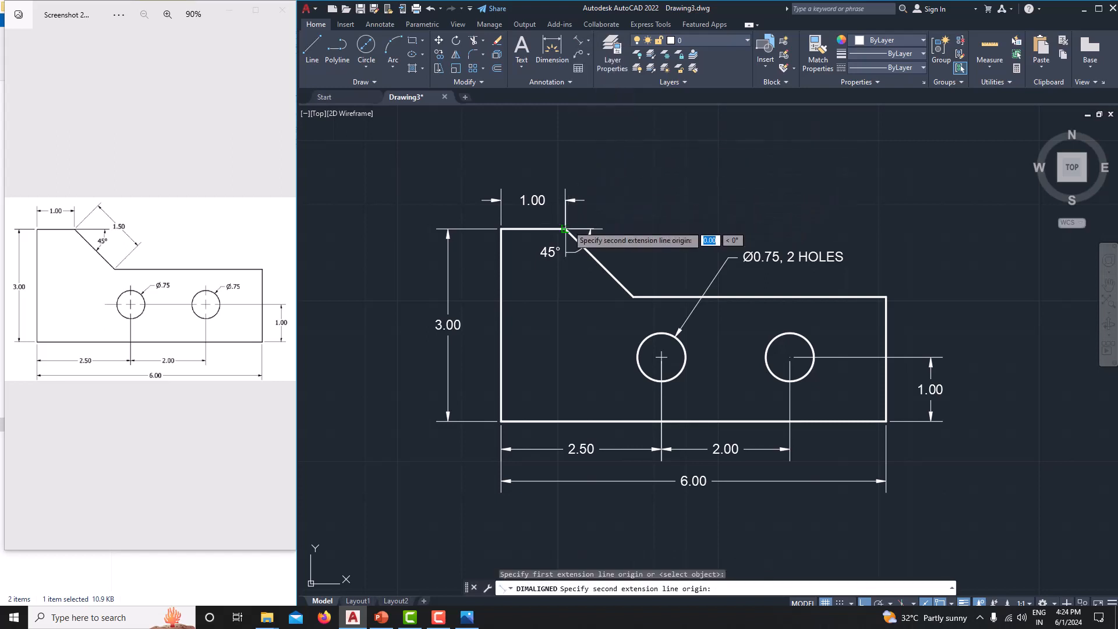
left_click(633, 296)
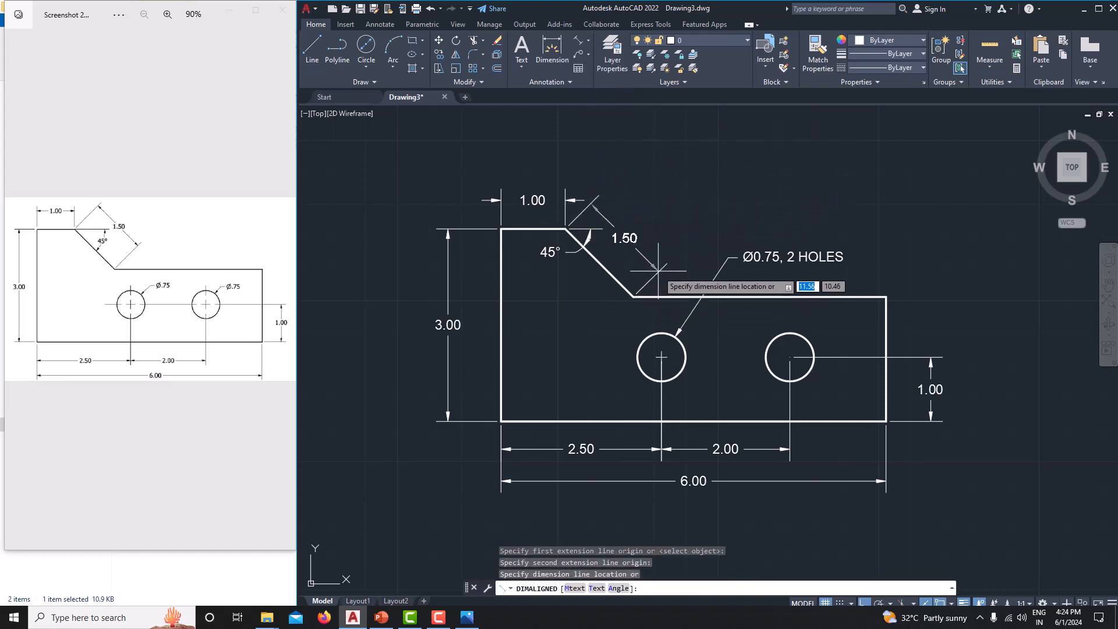
left_click(649, 263)
Add center marks to both holes.
middle_click_drag(706, 247, 665, 244)
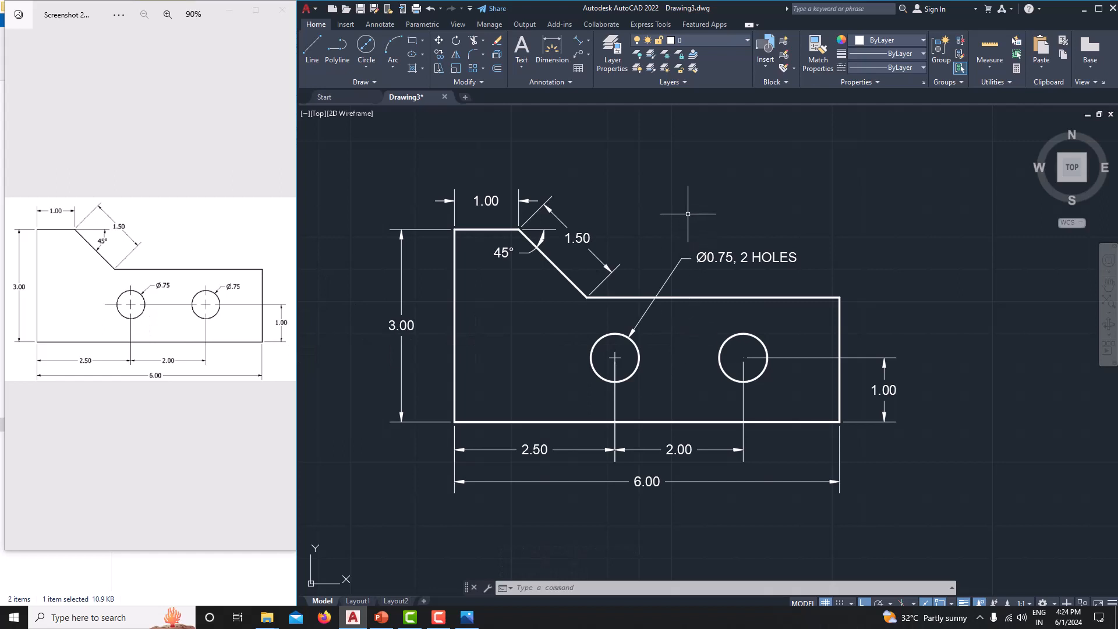
key("Return")
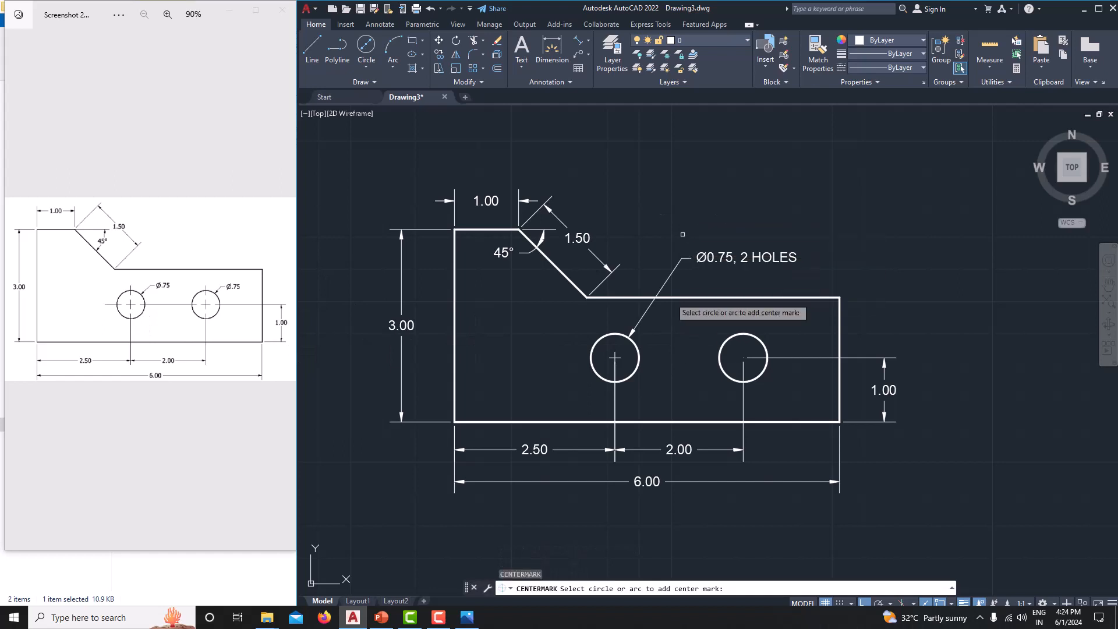
left_click(640, 356)
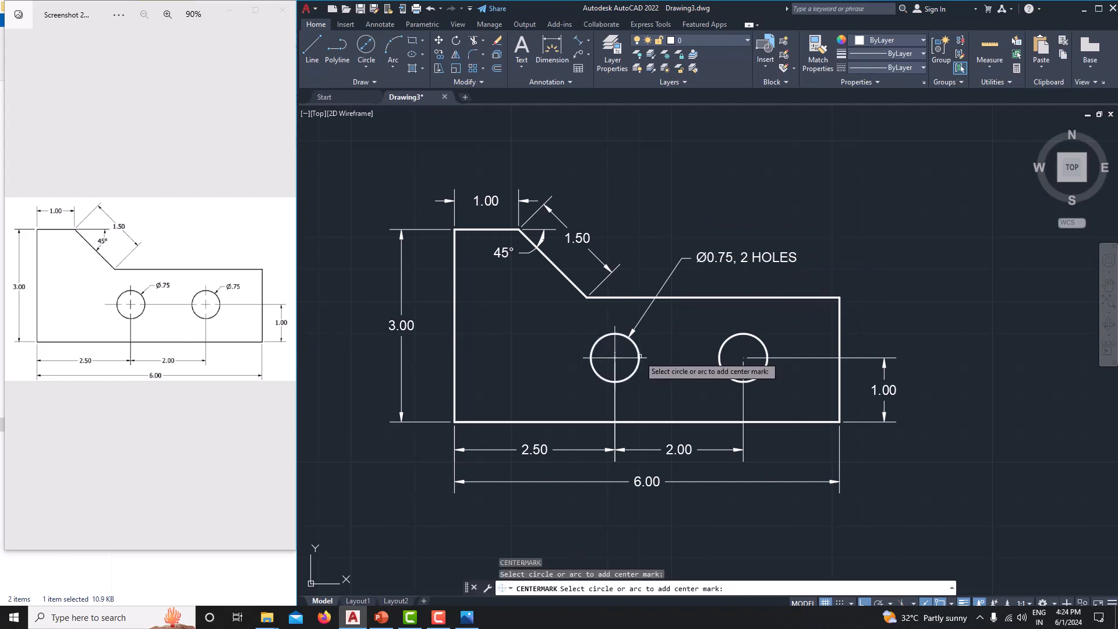
left_click(766, 343)
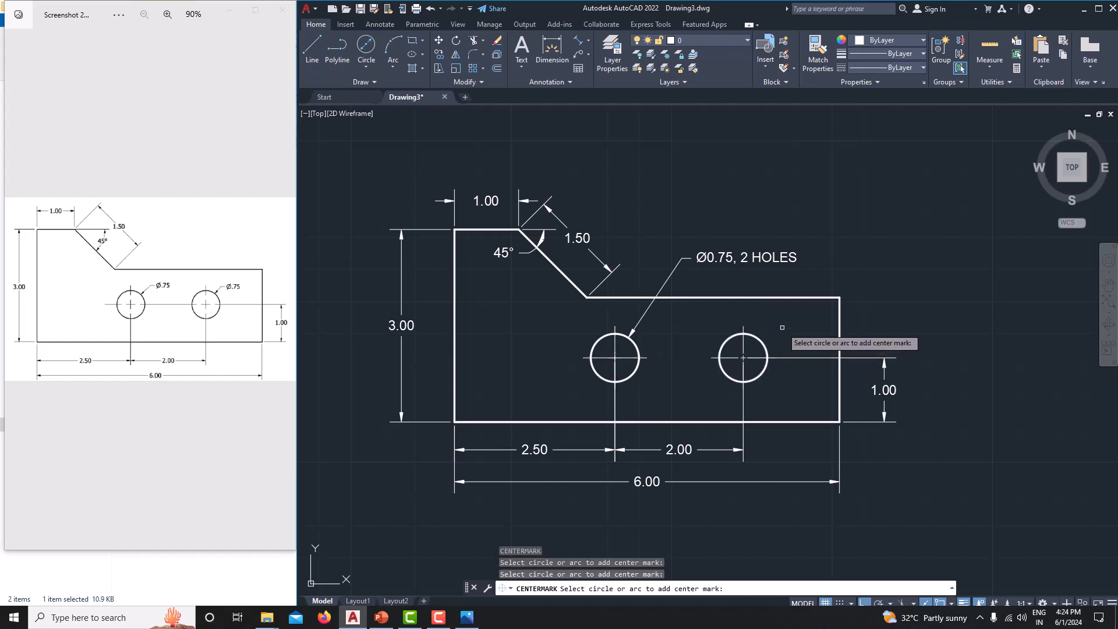
key("Escape")
middle_click_drag(802, 315, 827, 289)
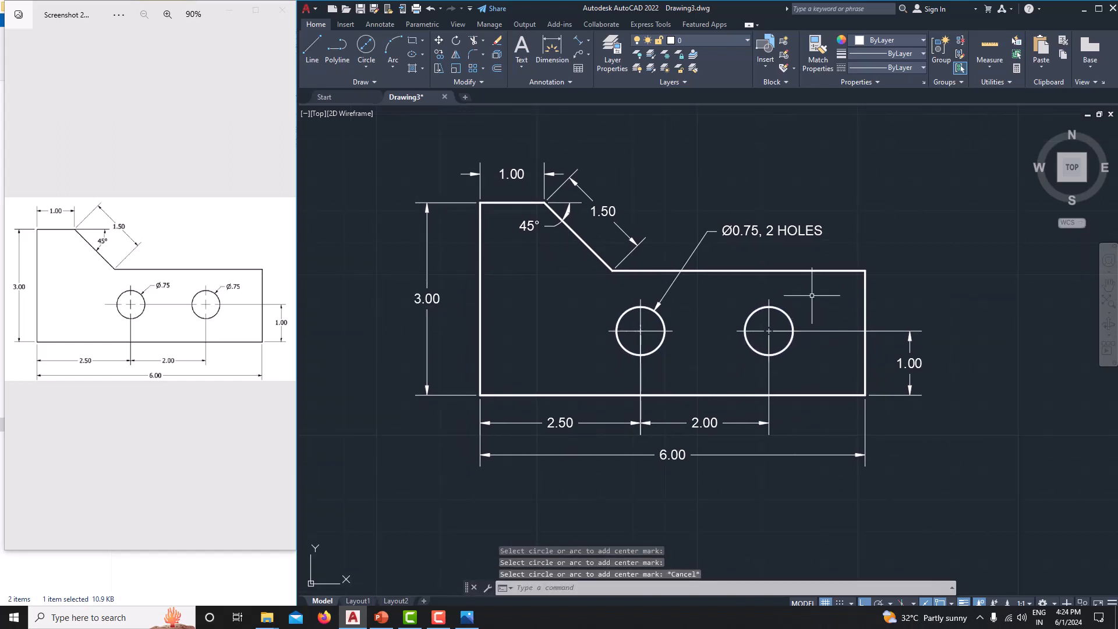
key("Escape")
key("Escape")
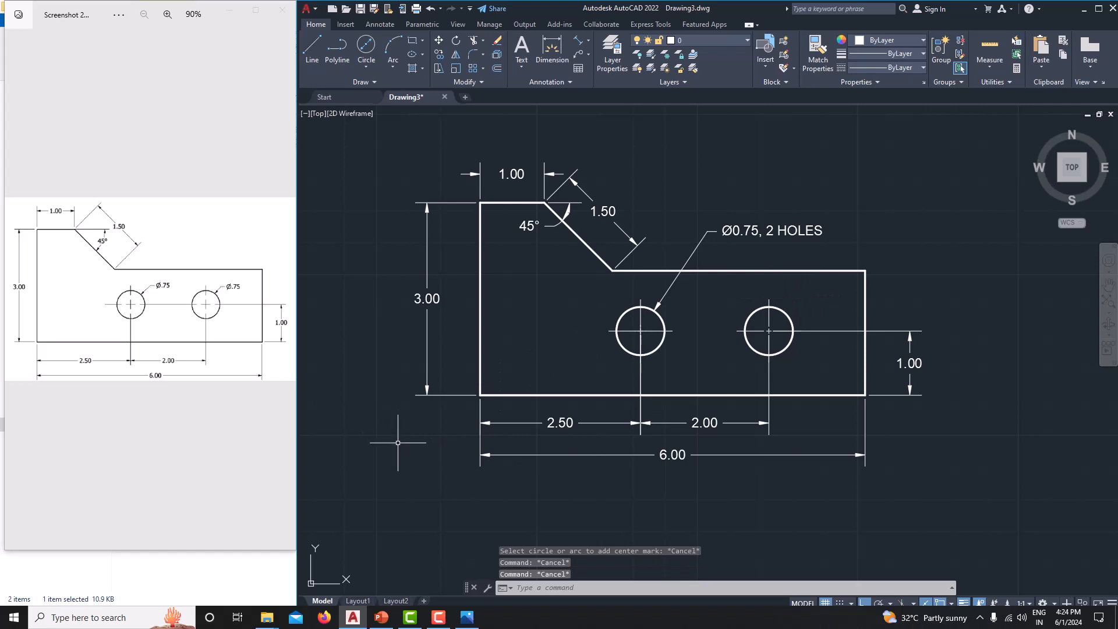
Turn off the grid inside Layout1's viewport with the drawing shifted slightly upward, and return to model space.
left_click(357, 601)
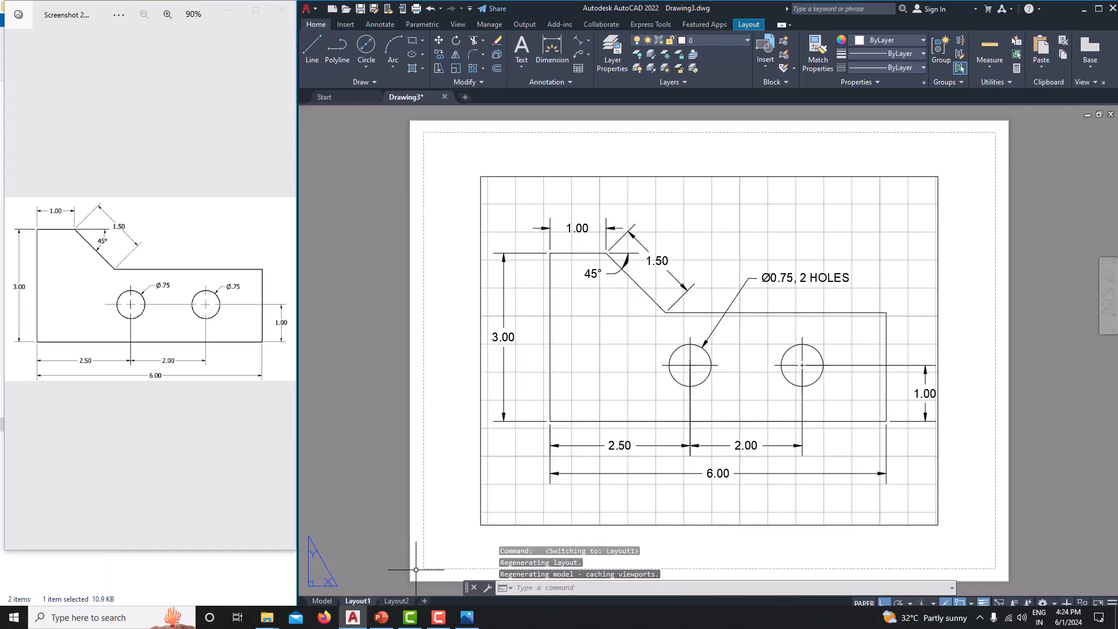
left_click(865, 601)
left_click(762, 601)
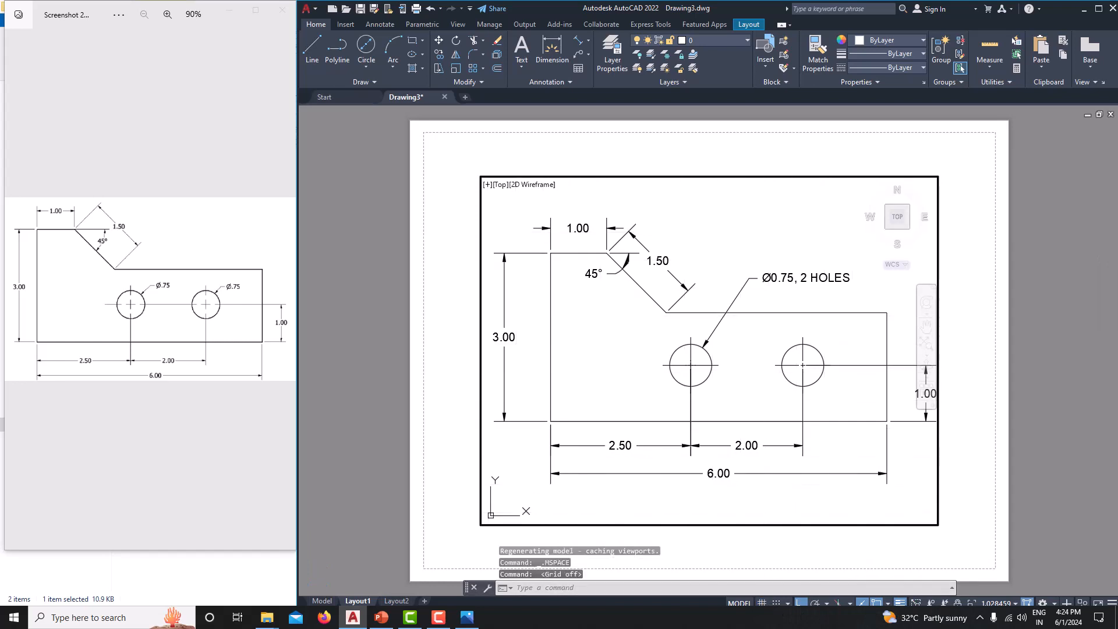
middle_click_drag(757, 452, 760, 437)
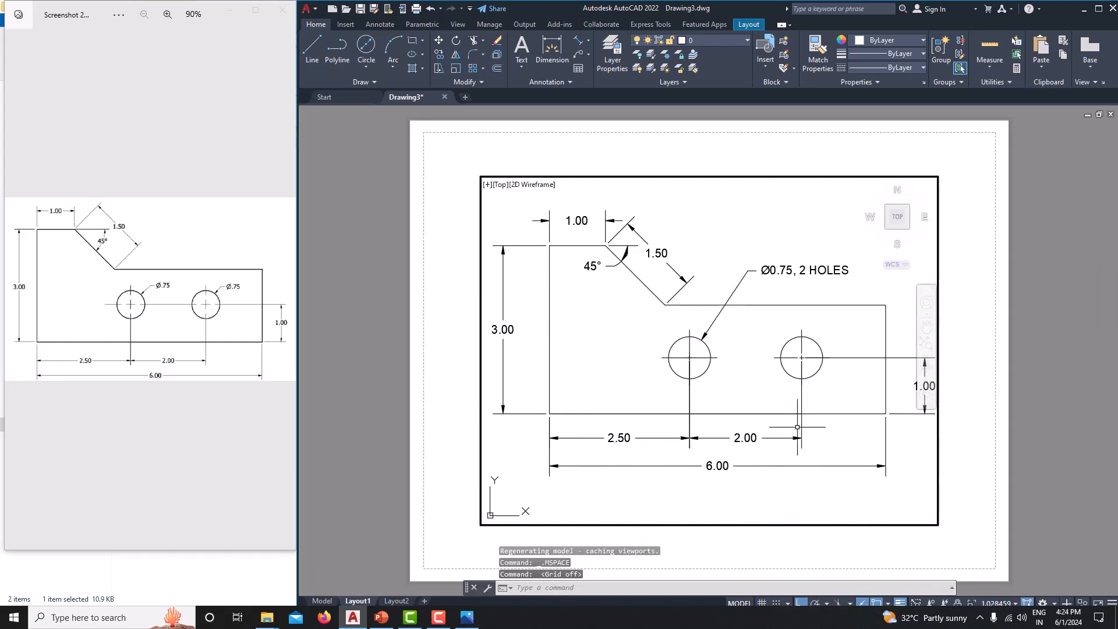
left_click(323, 601)
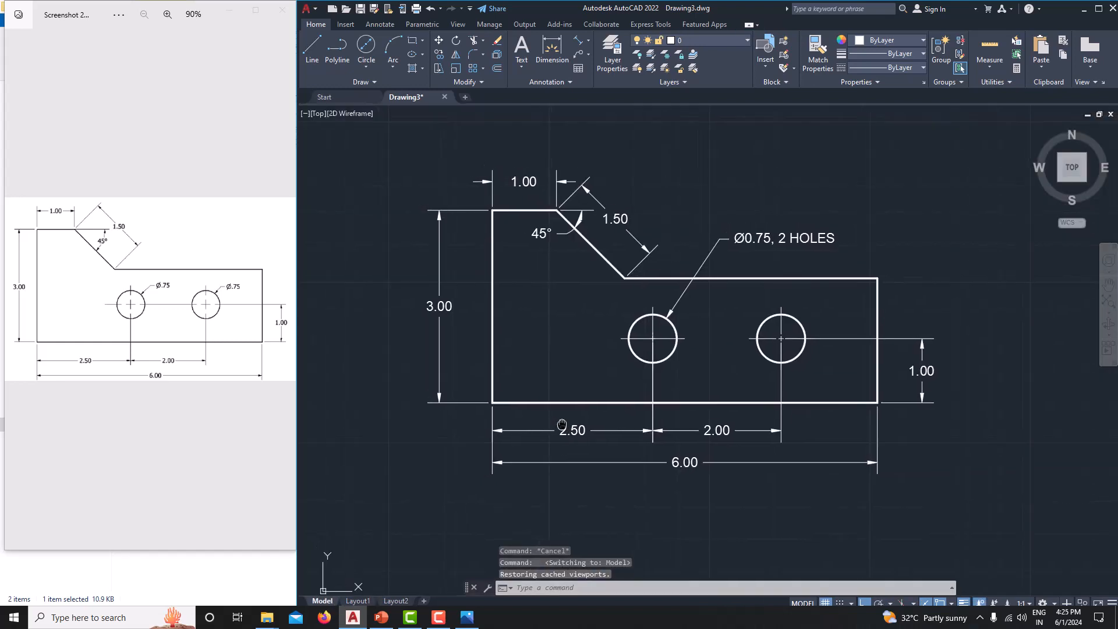